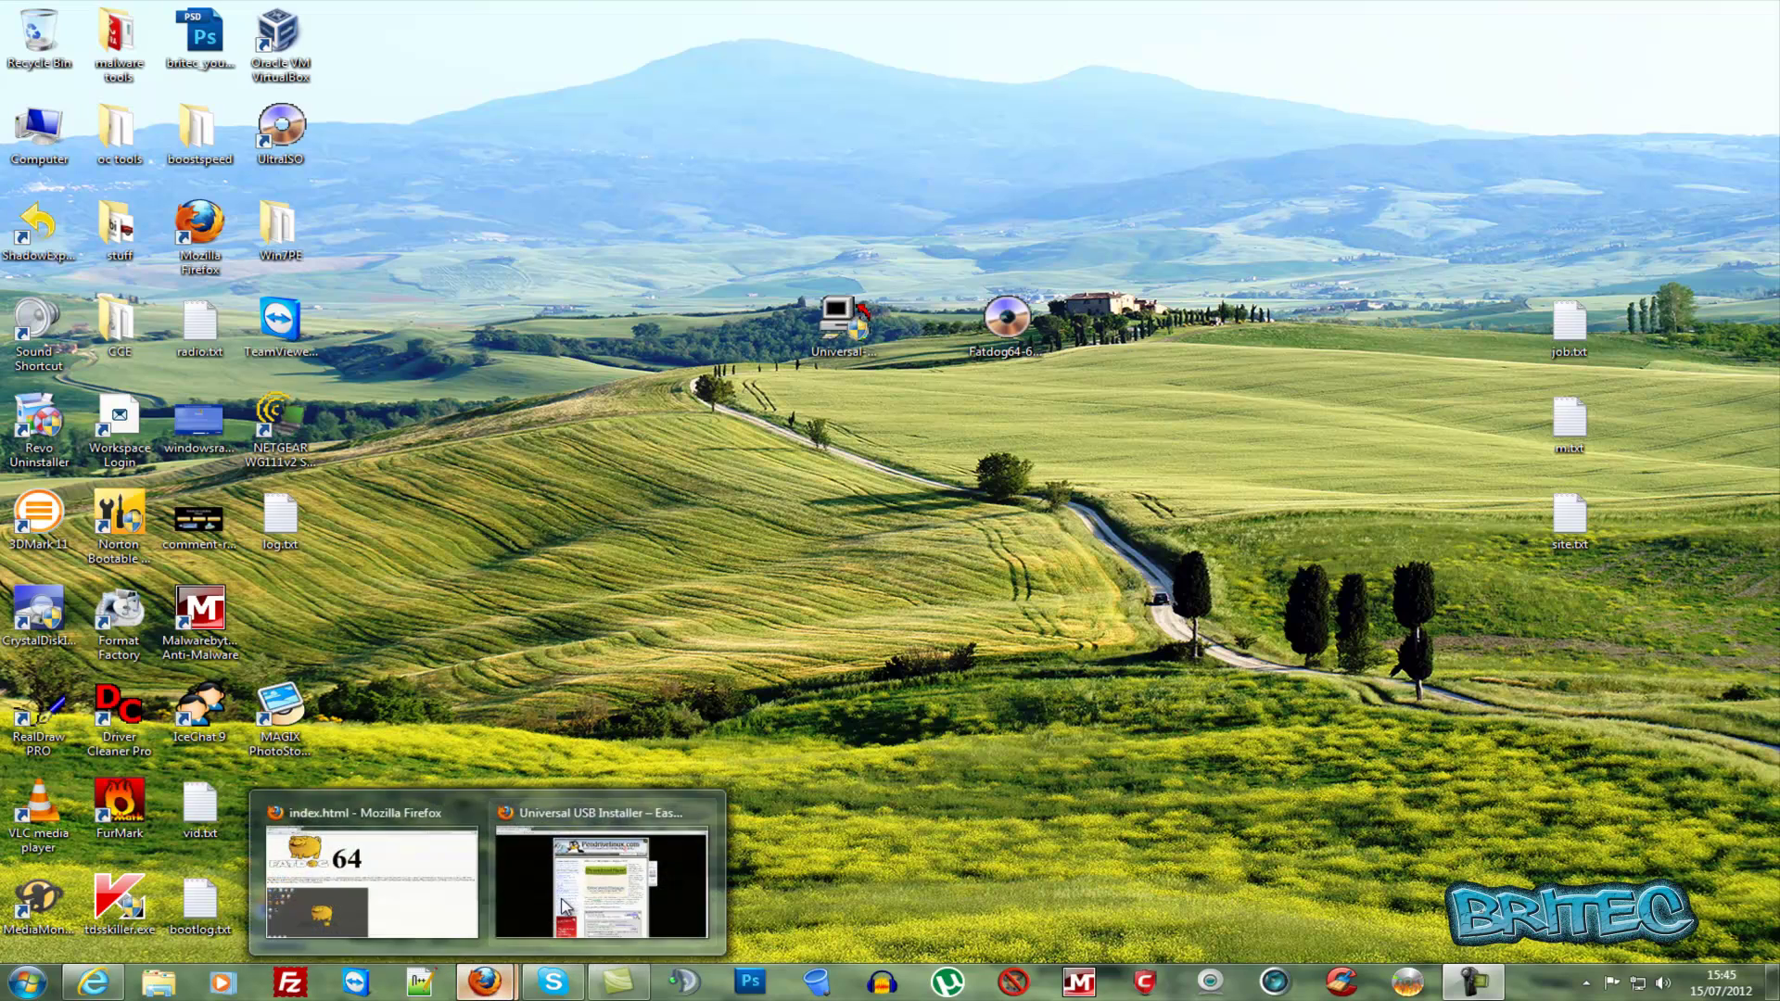
Step: Look over the Pendrivelinux Universal USB Installer page, then bring up the Fatdog64 project page
left_click(683, 675)
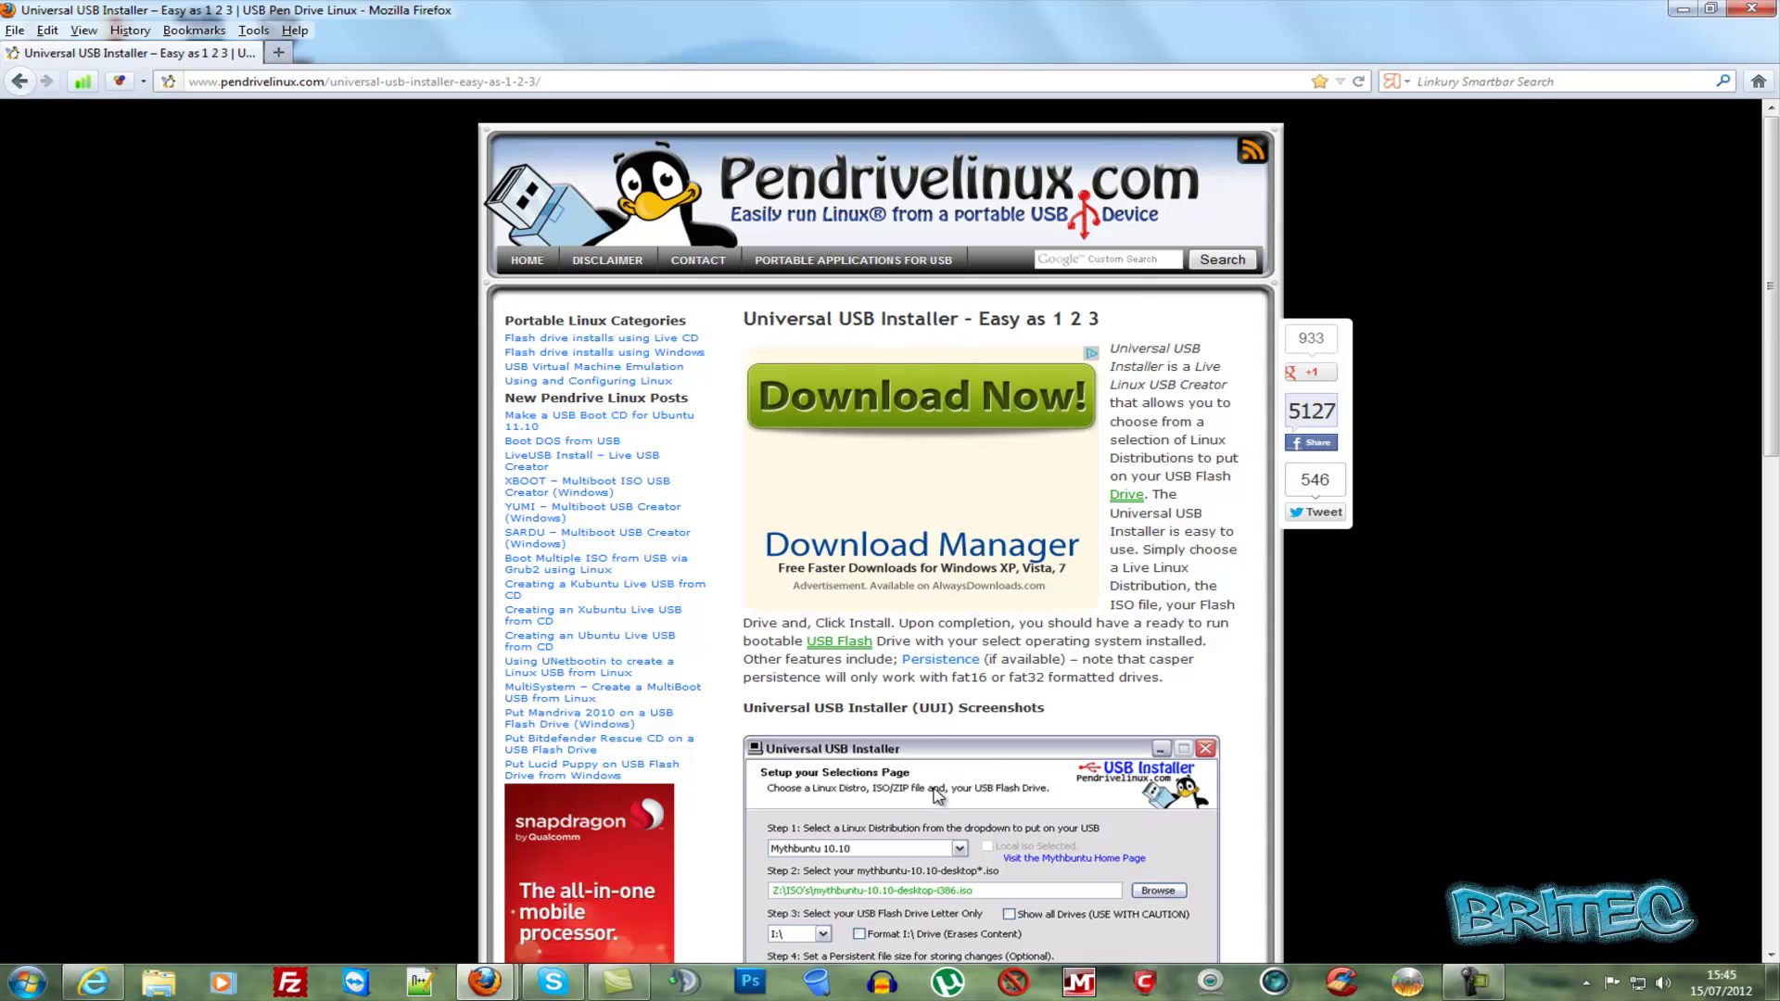
scroll(939, 795, "down", 3)
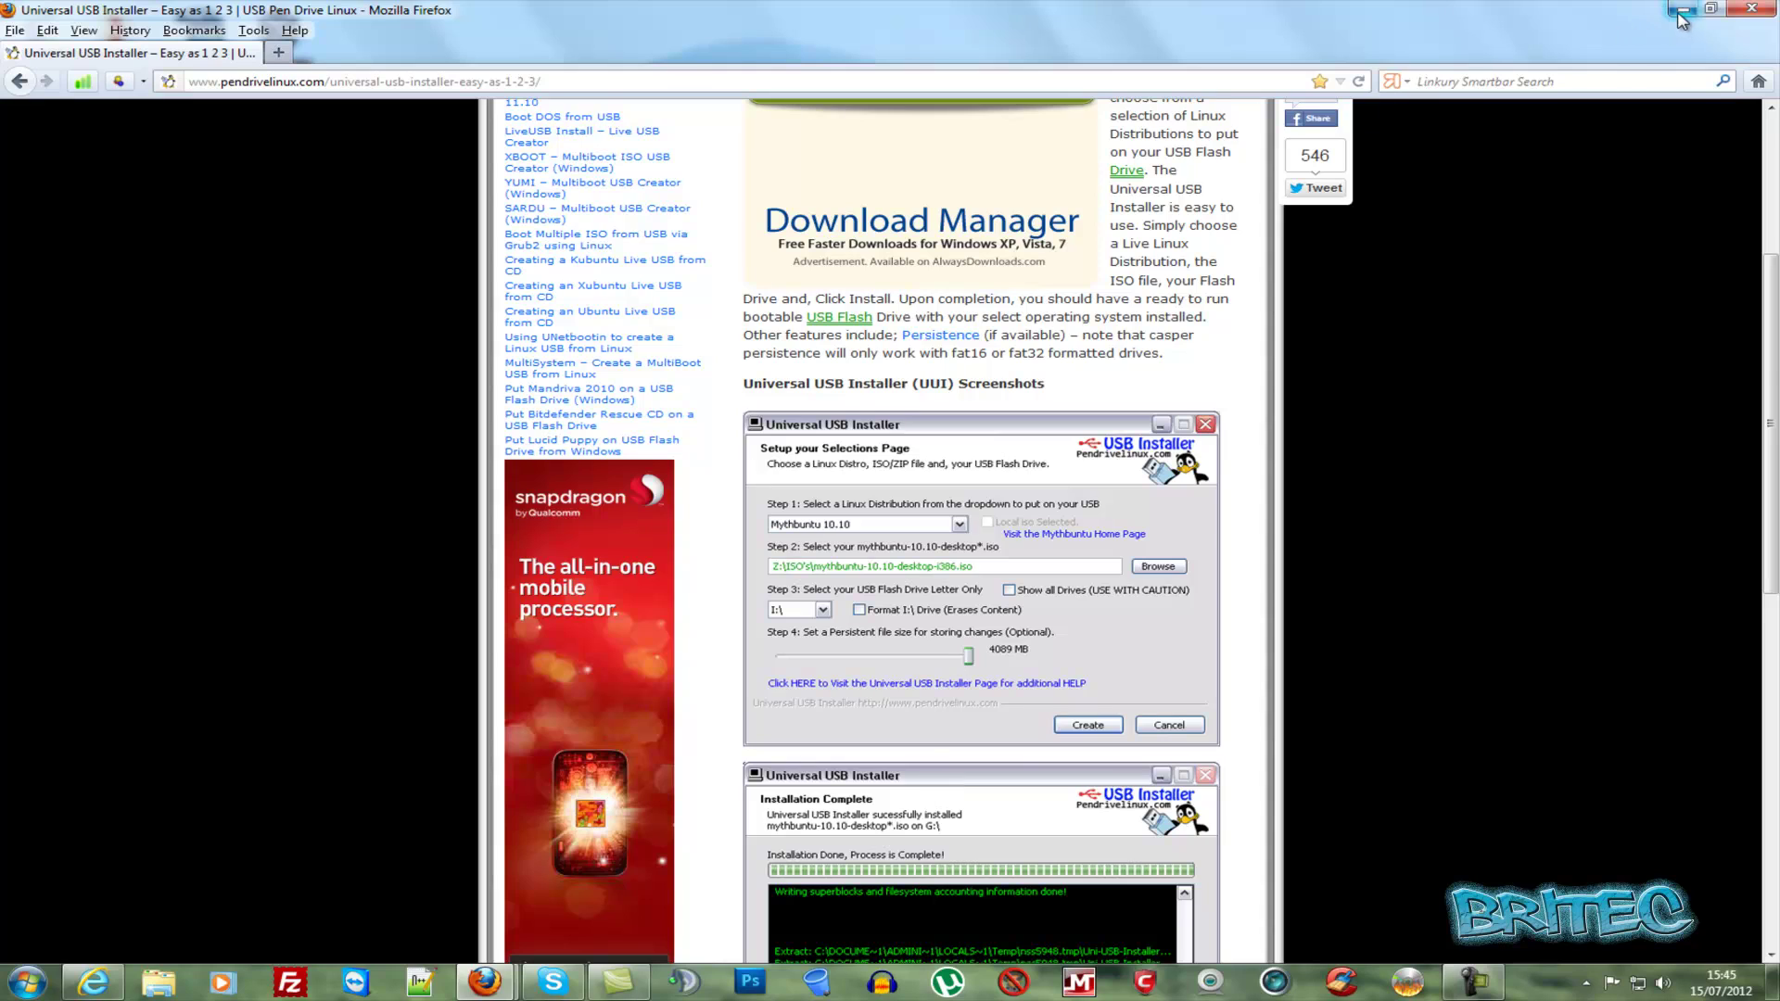
left_click(1680, 12)
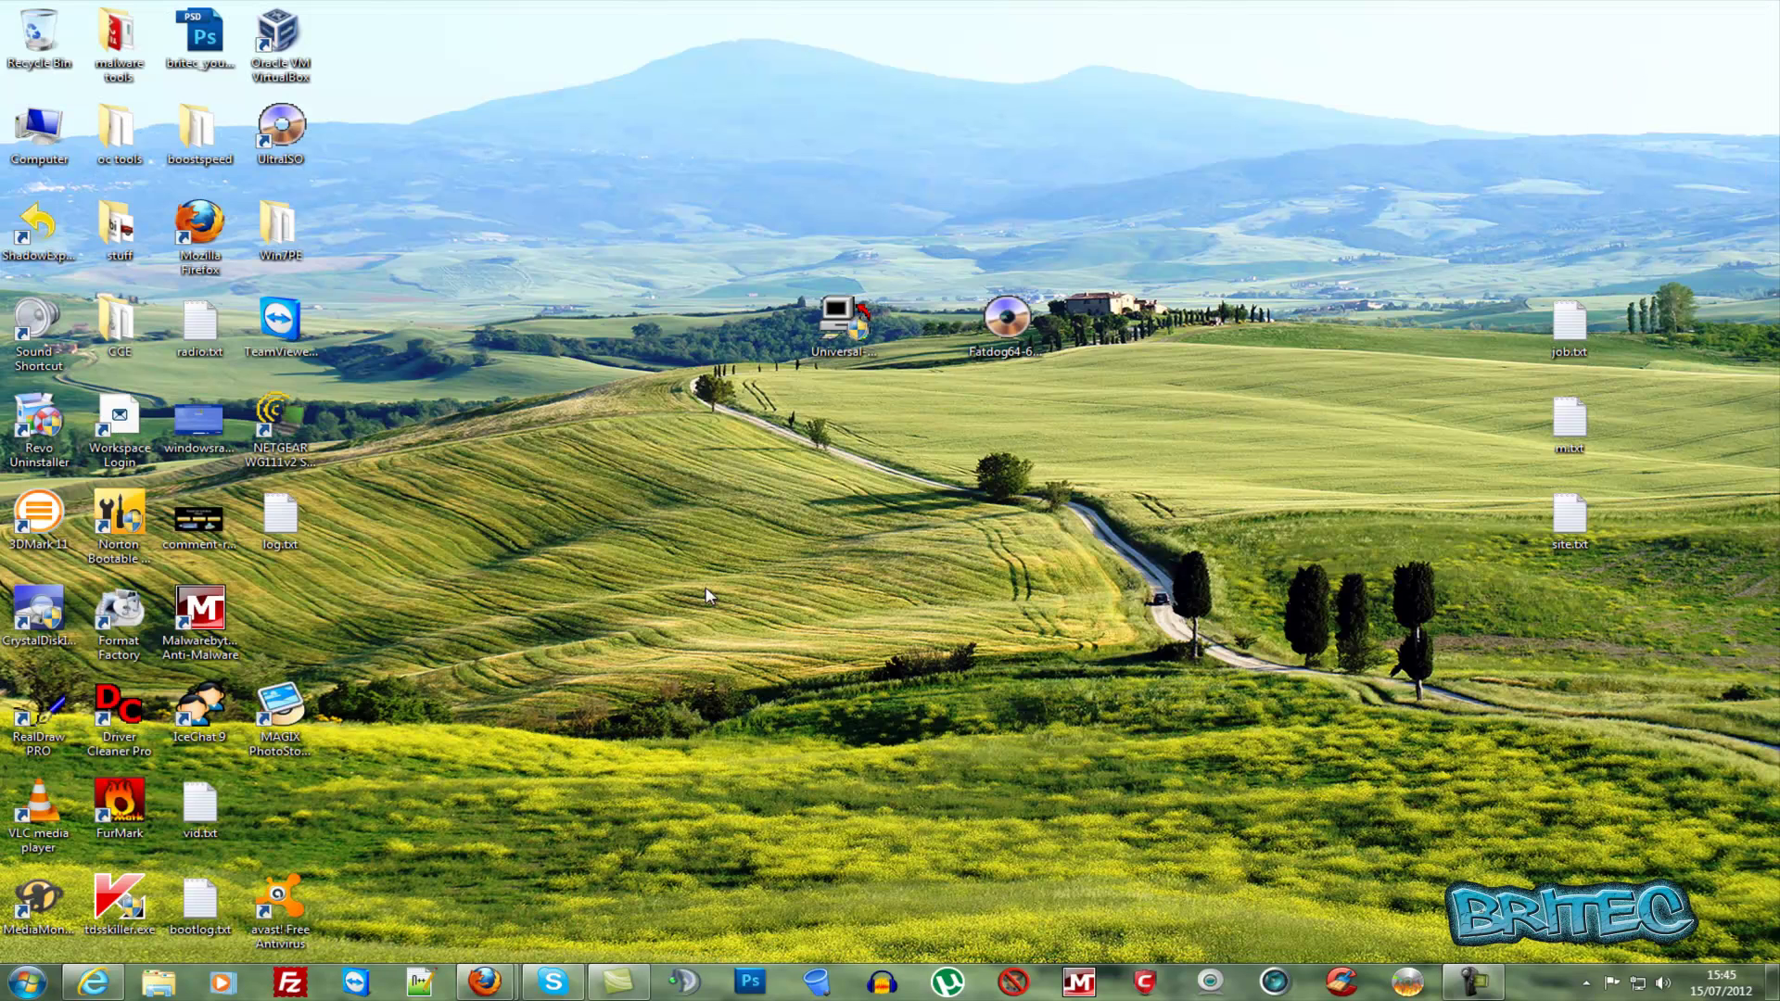
left_click(484, 984)
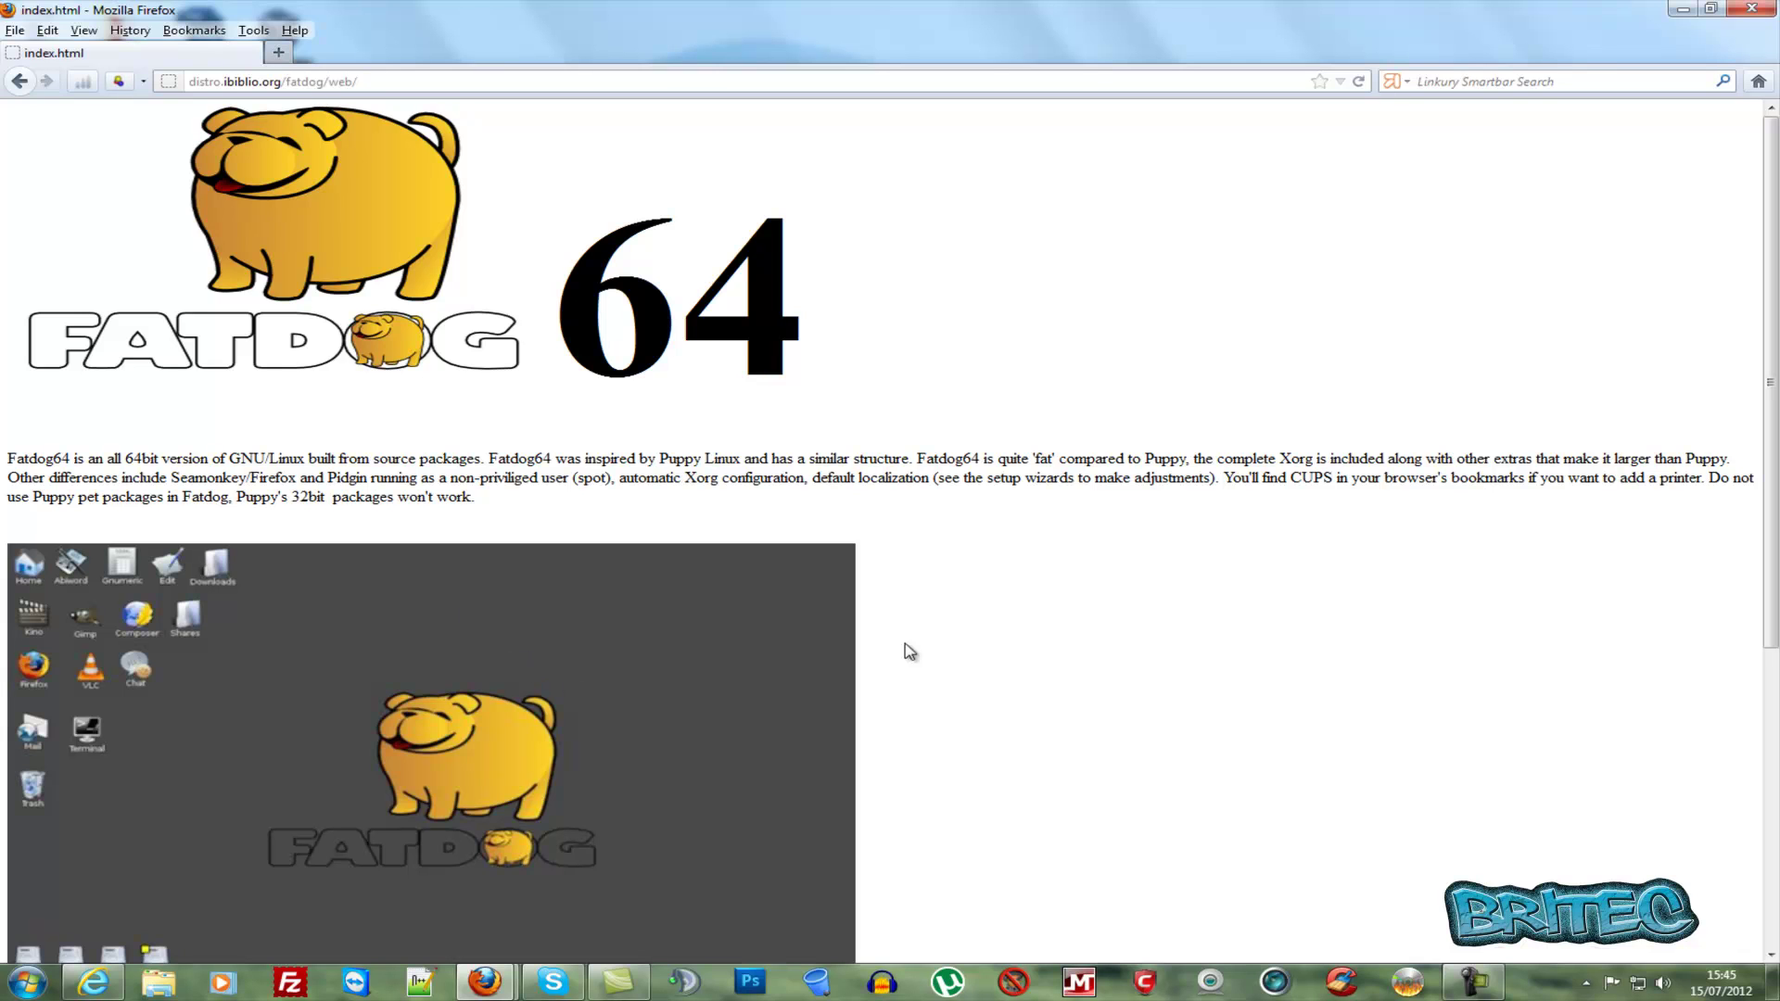
Step: Check in Computer that PENDRIVE (H:) has 480 MB free of 495 MB, then close the window
left_click(1683, 9)
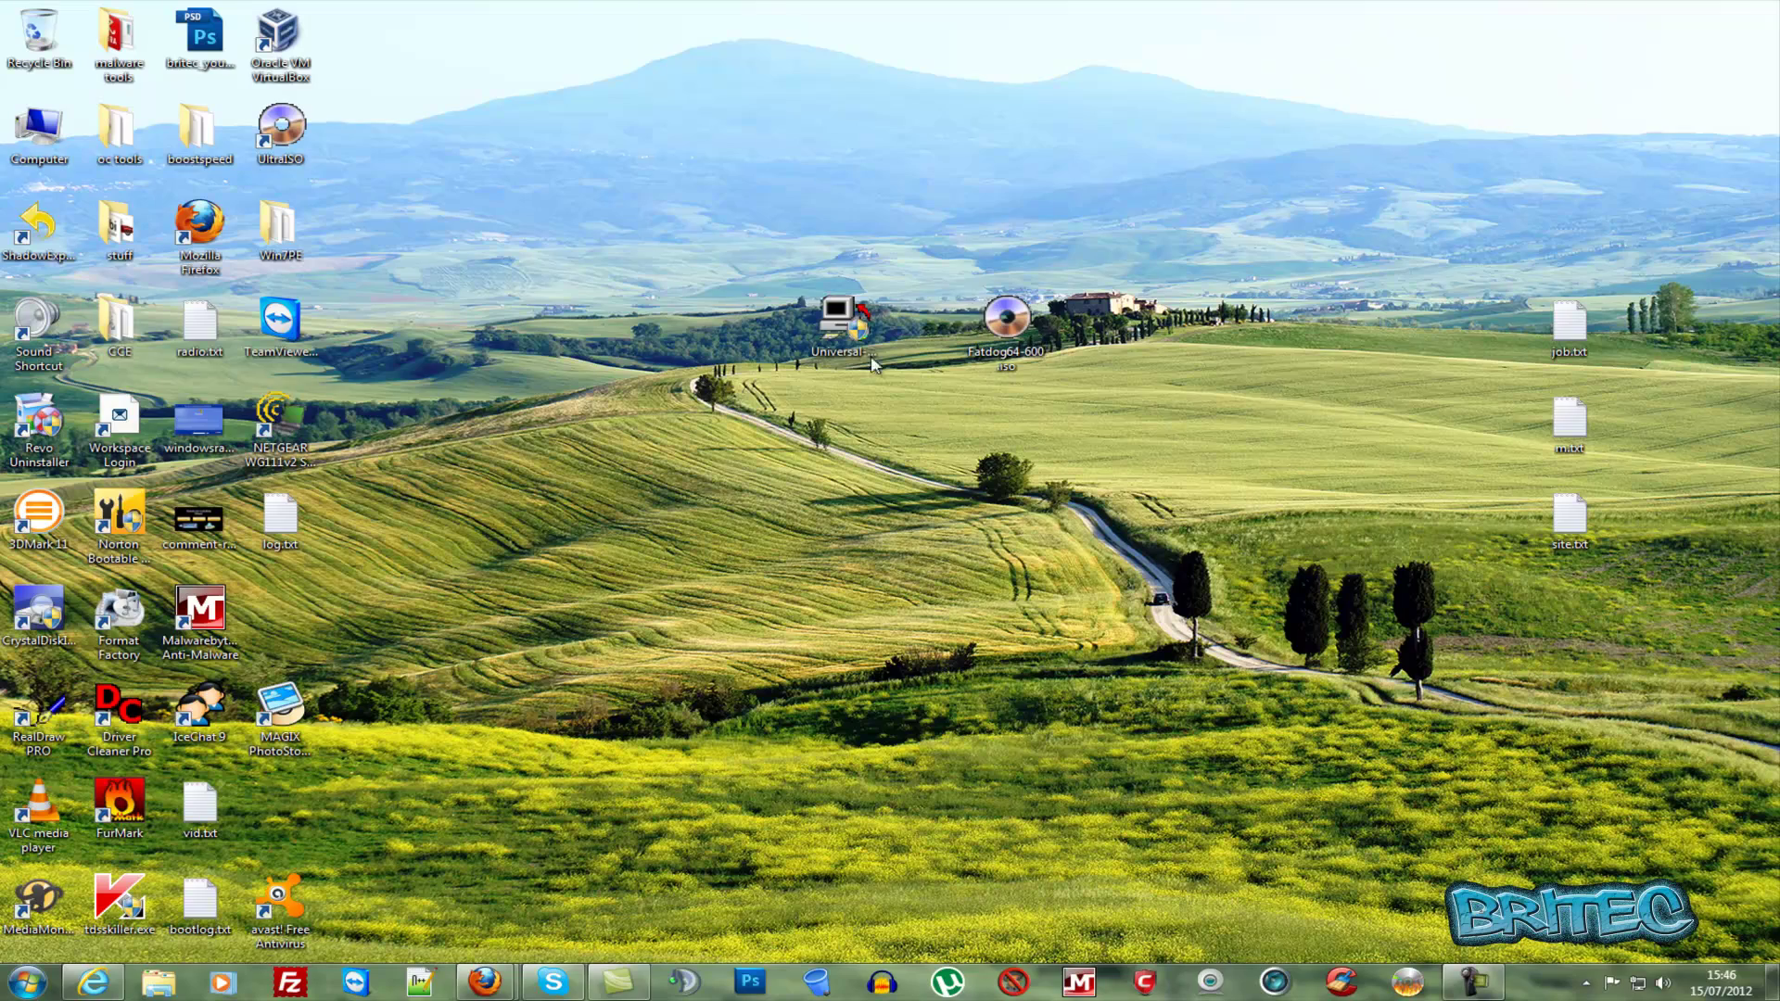
mouse_move(850, 355)
double_click(40, 130)
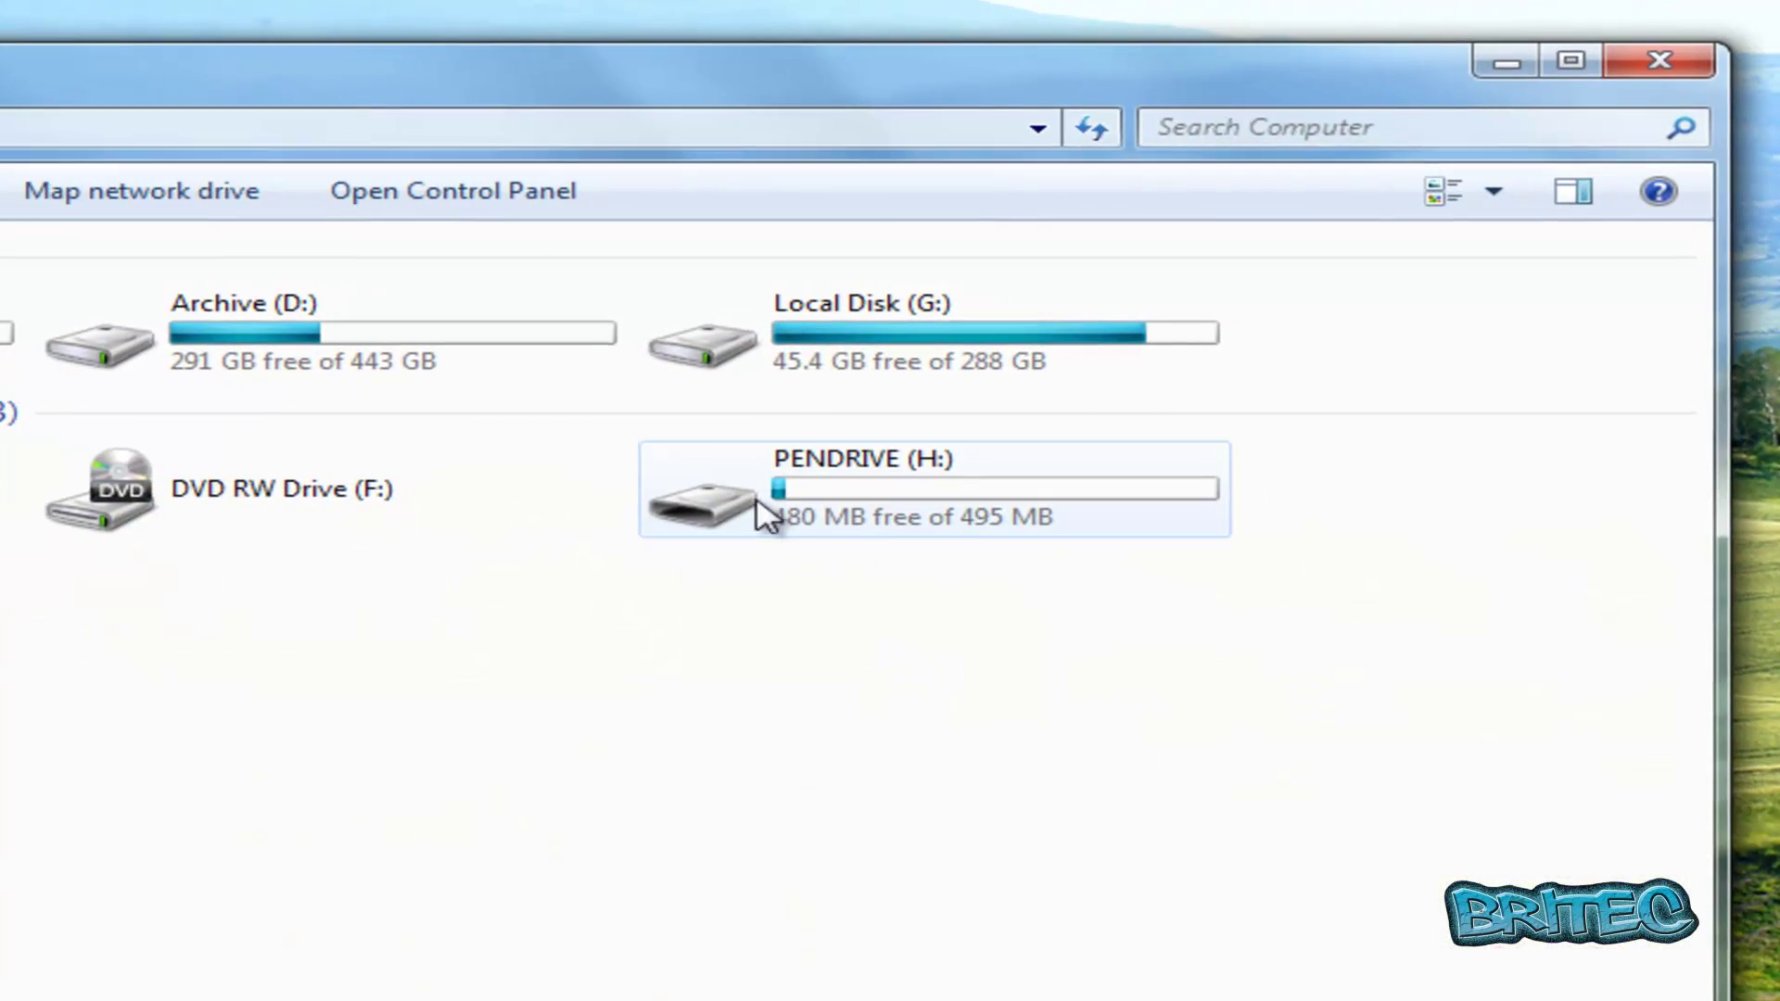
mouse_move(1011, 517)
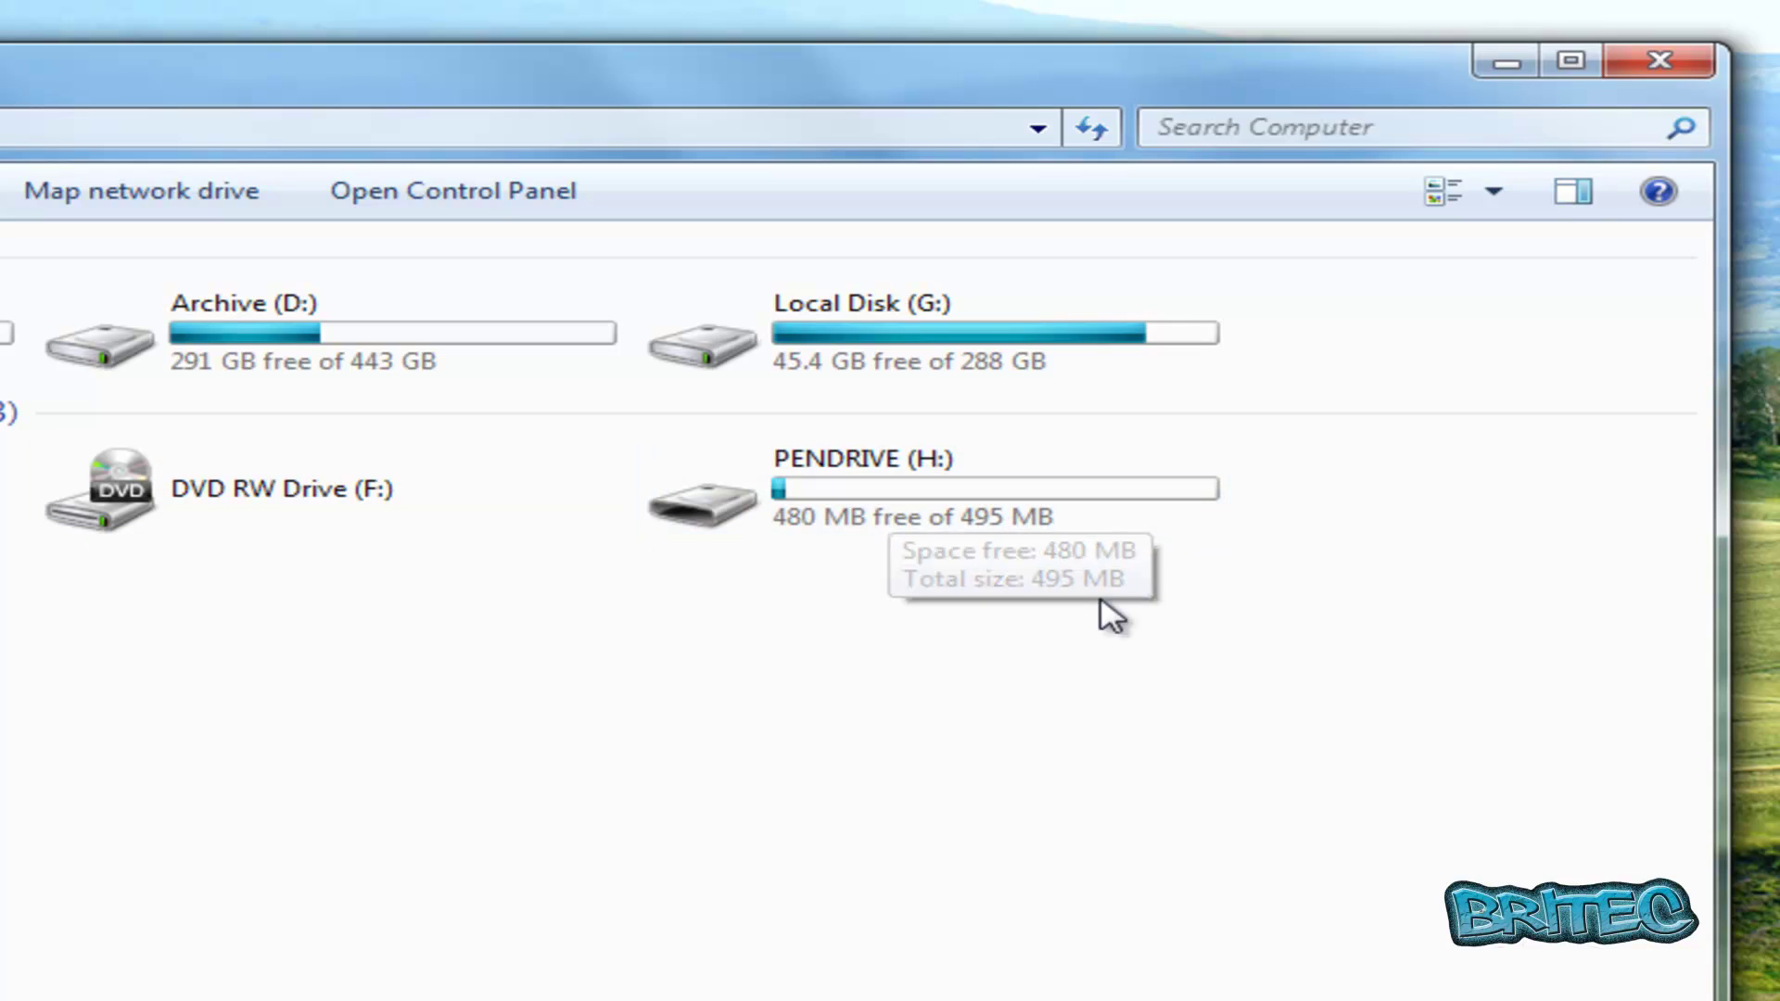
mouse_move(967, 487)
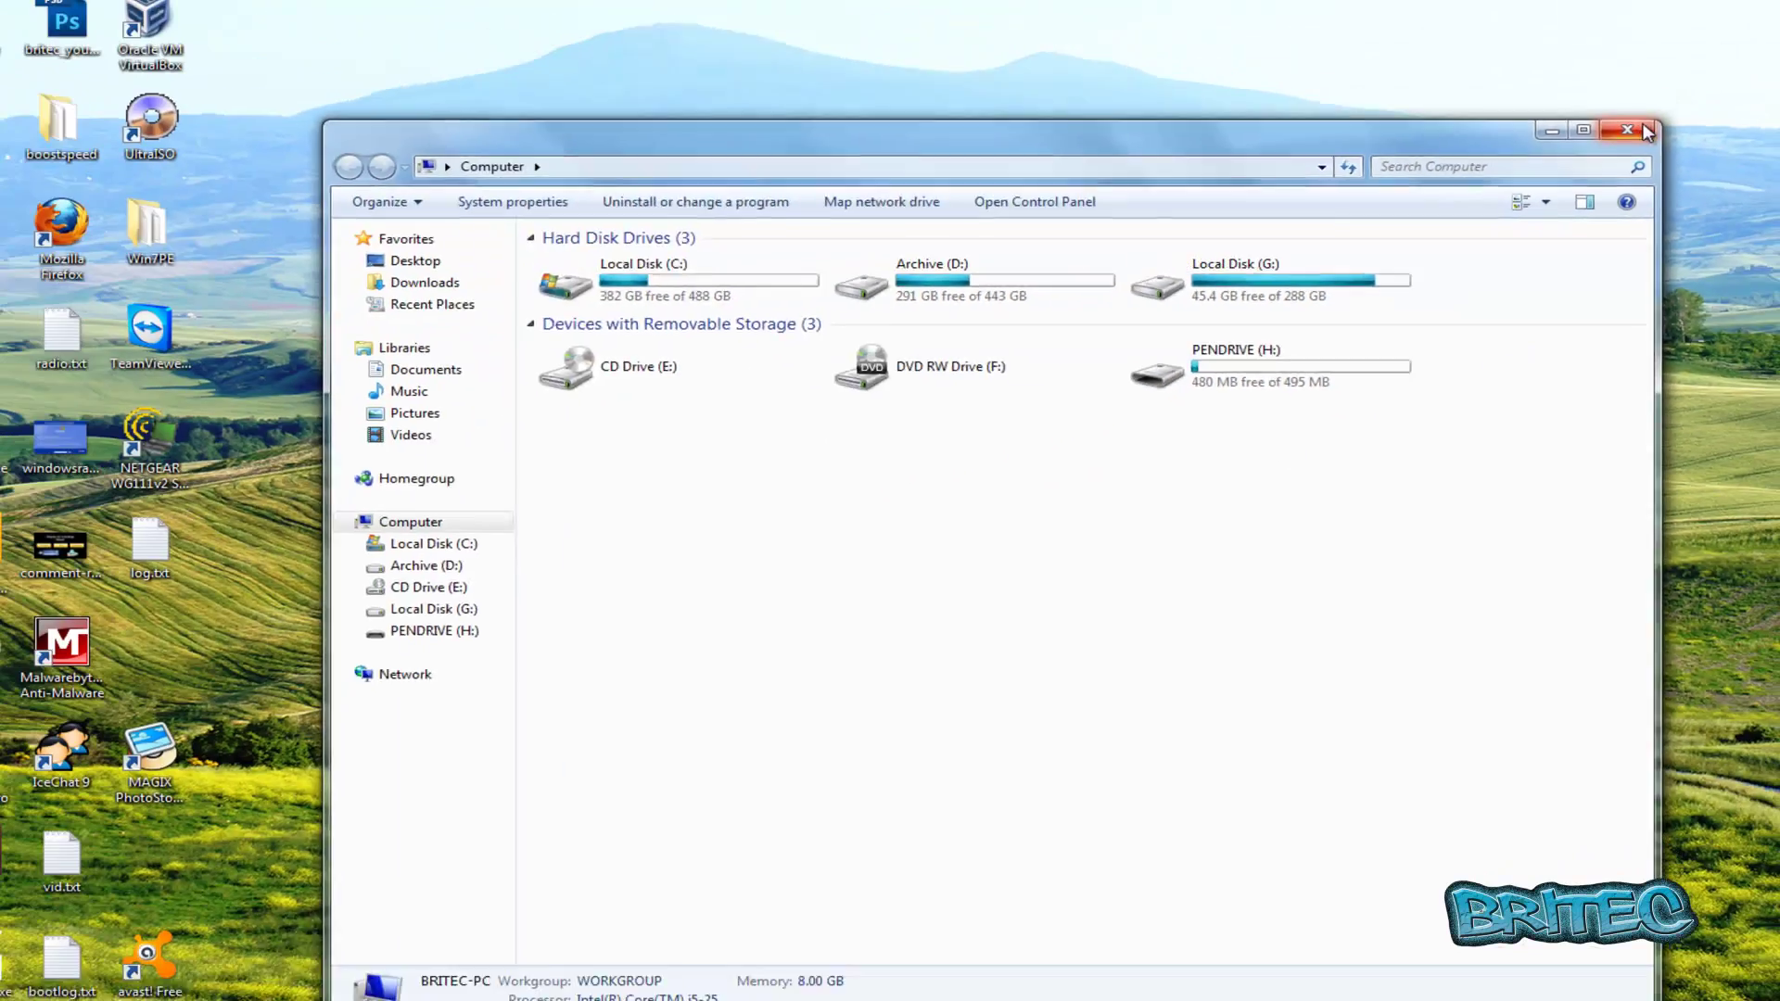
left_click(1653, 73)
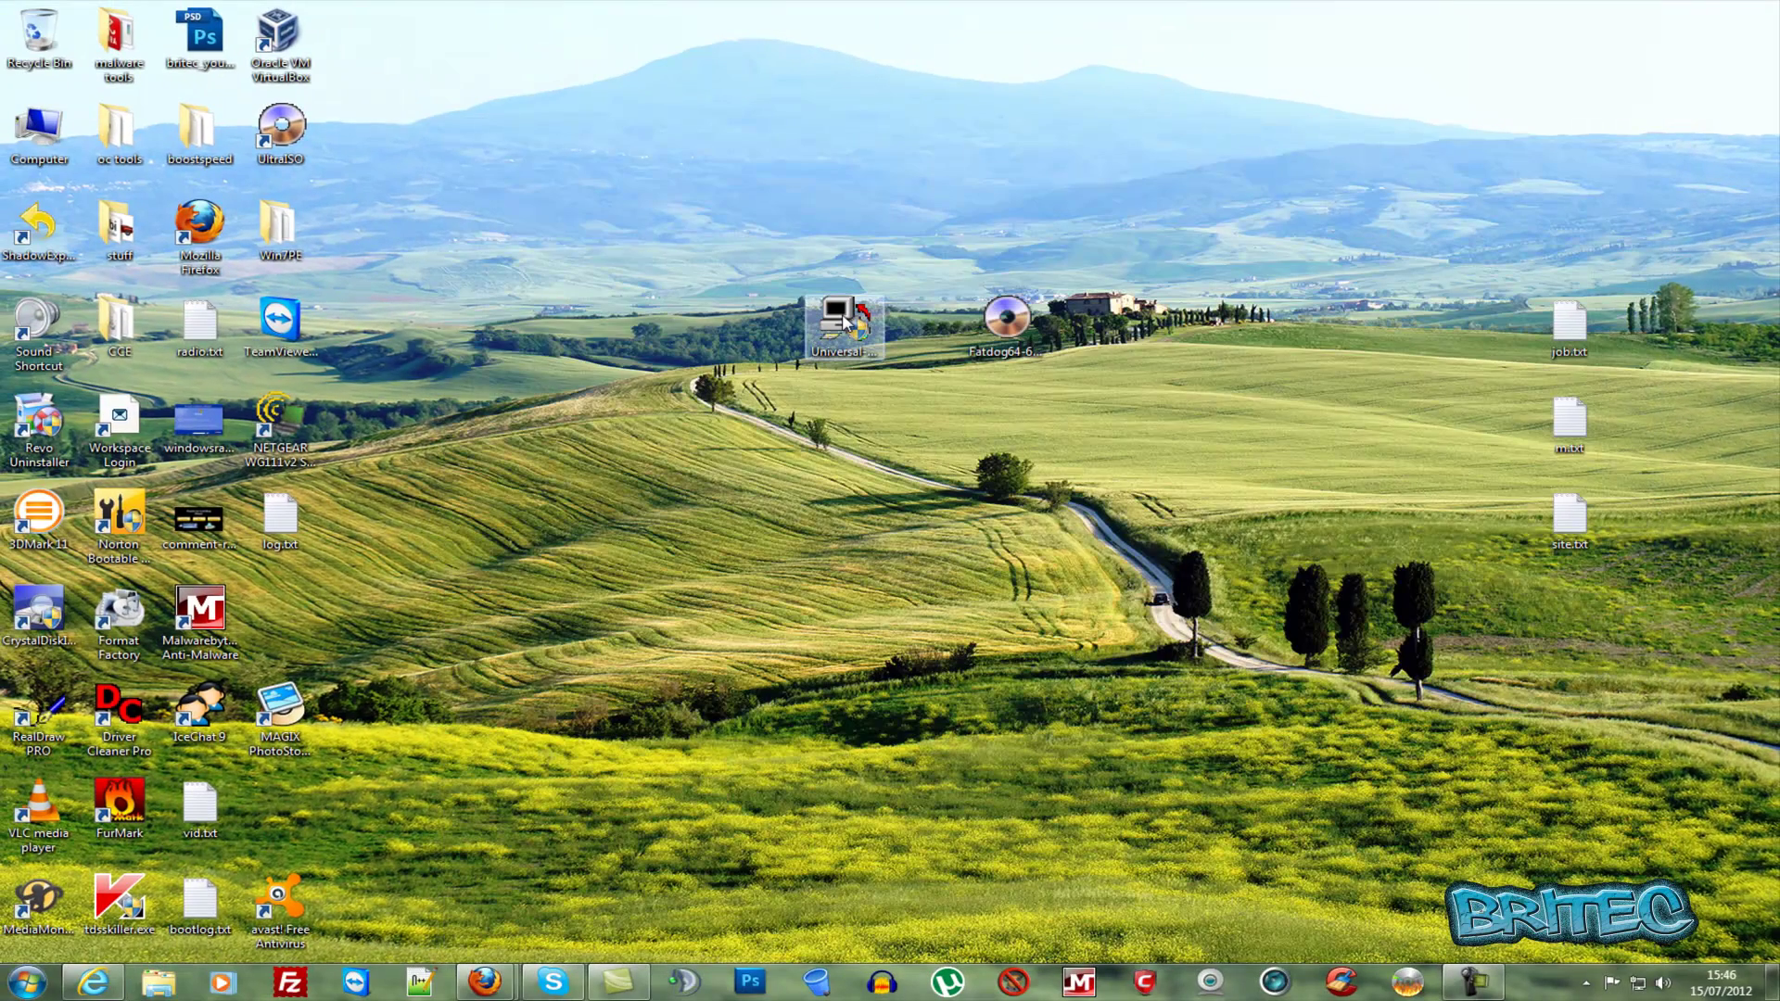
Step: Launch Universal USB Installer, accept its licence and scroll the Step 1 distribution list toward Fatdog64
double_click(847, 322)
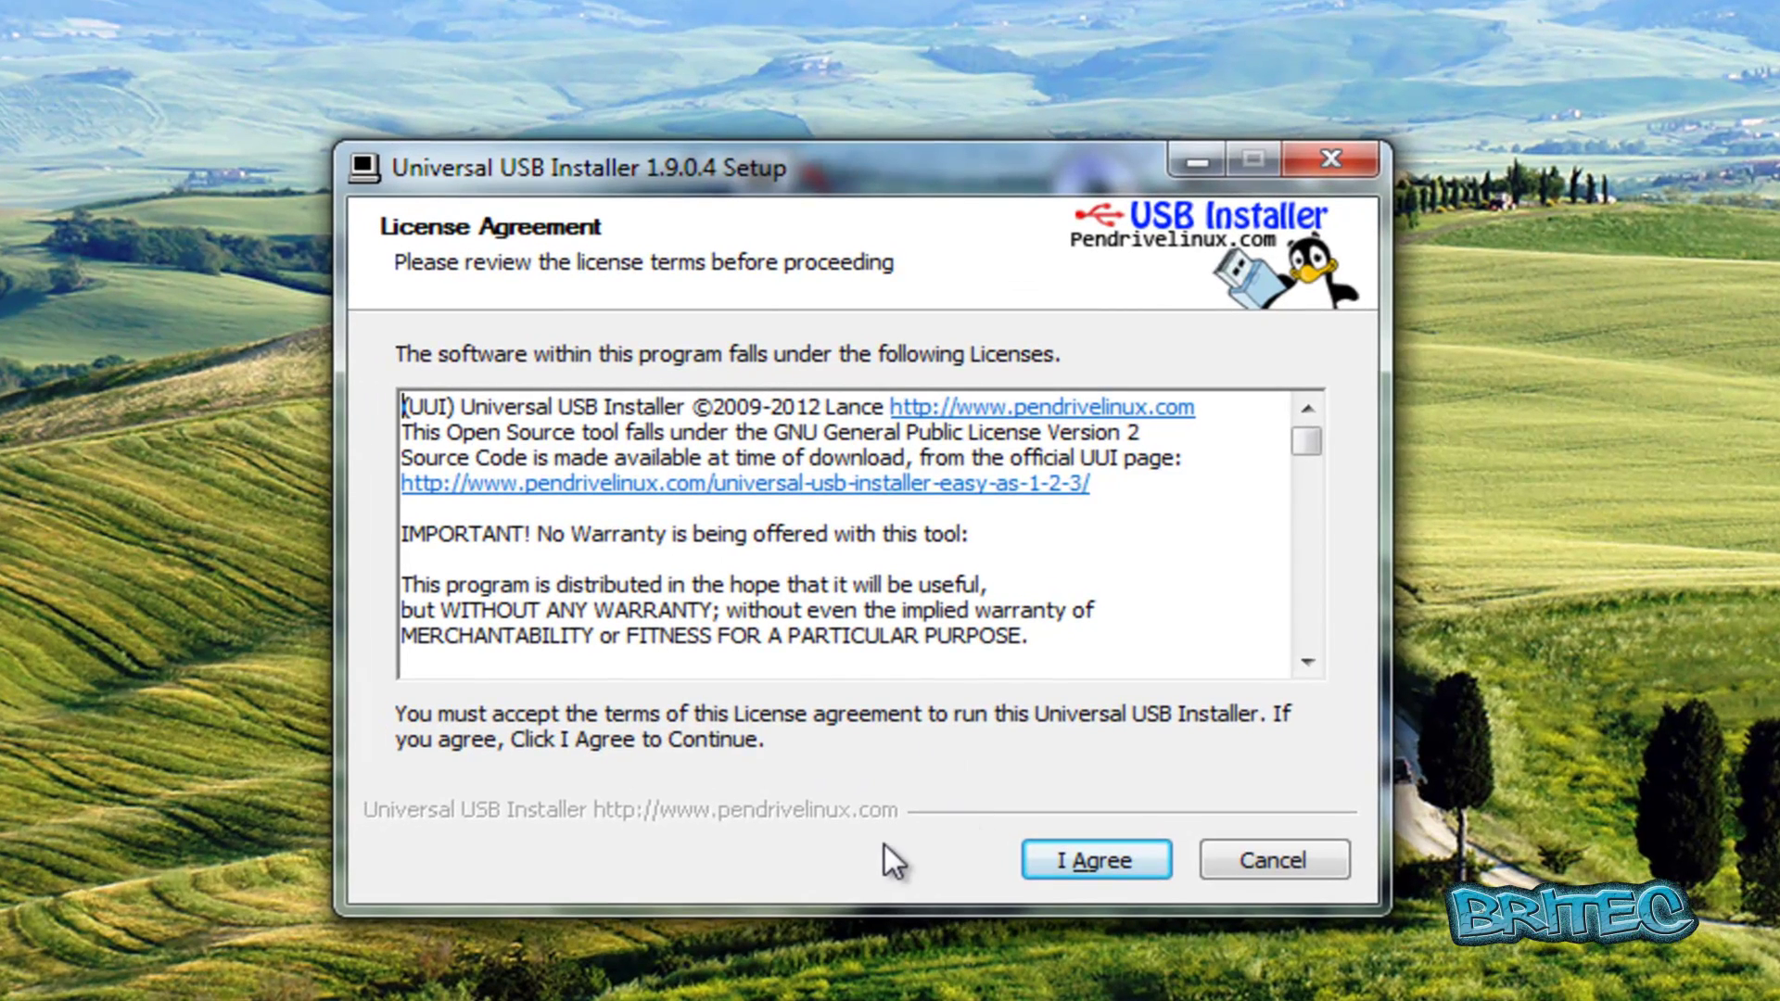
left_click(1059, 860)
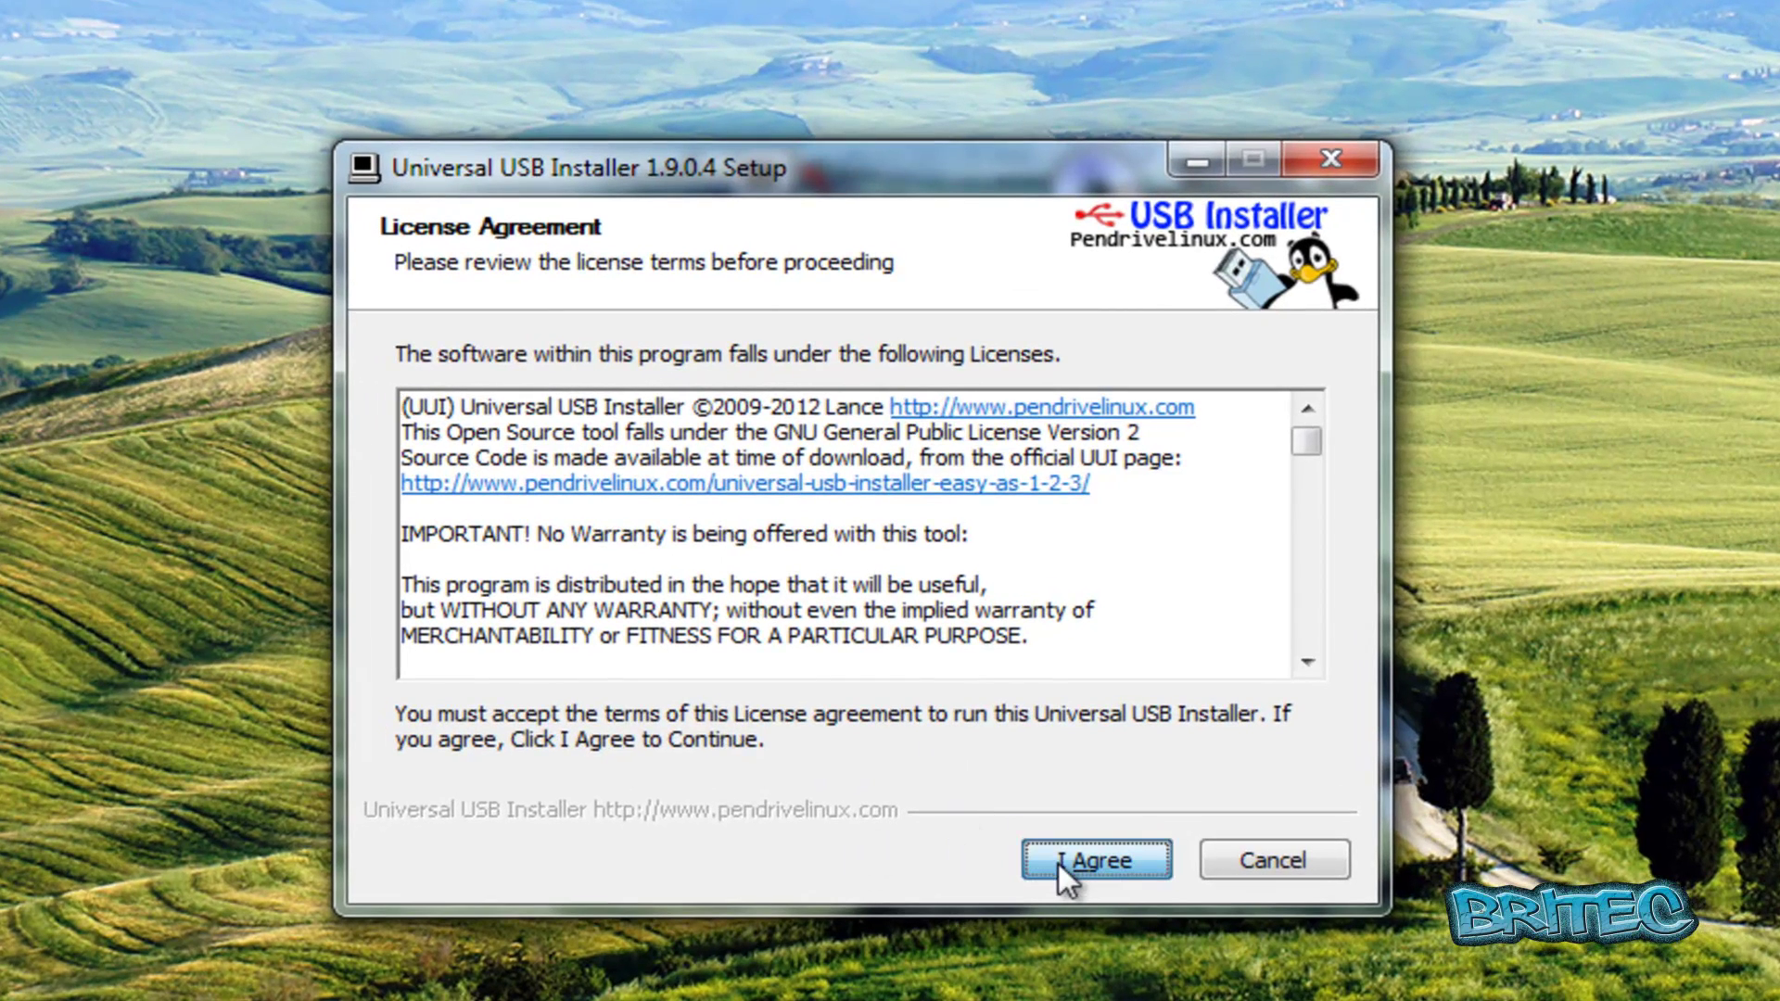
left_click(819, 394)
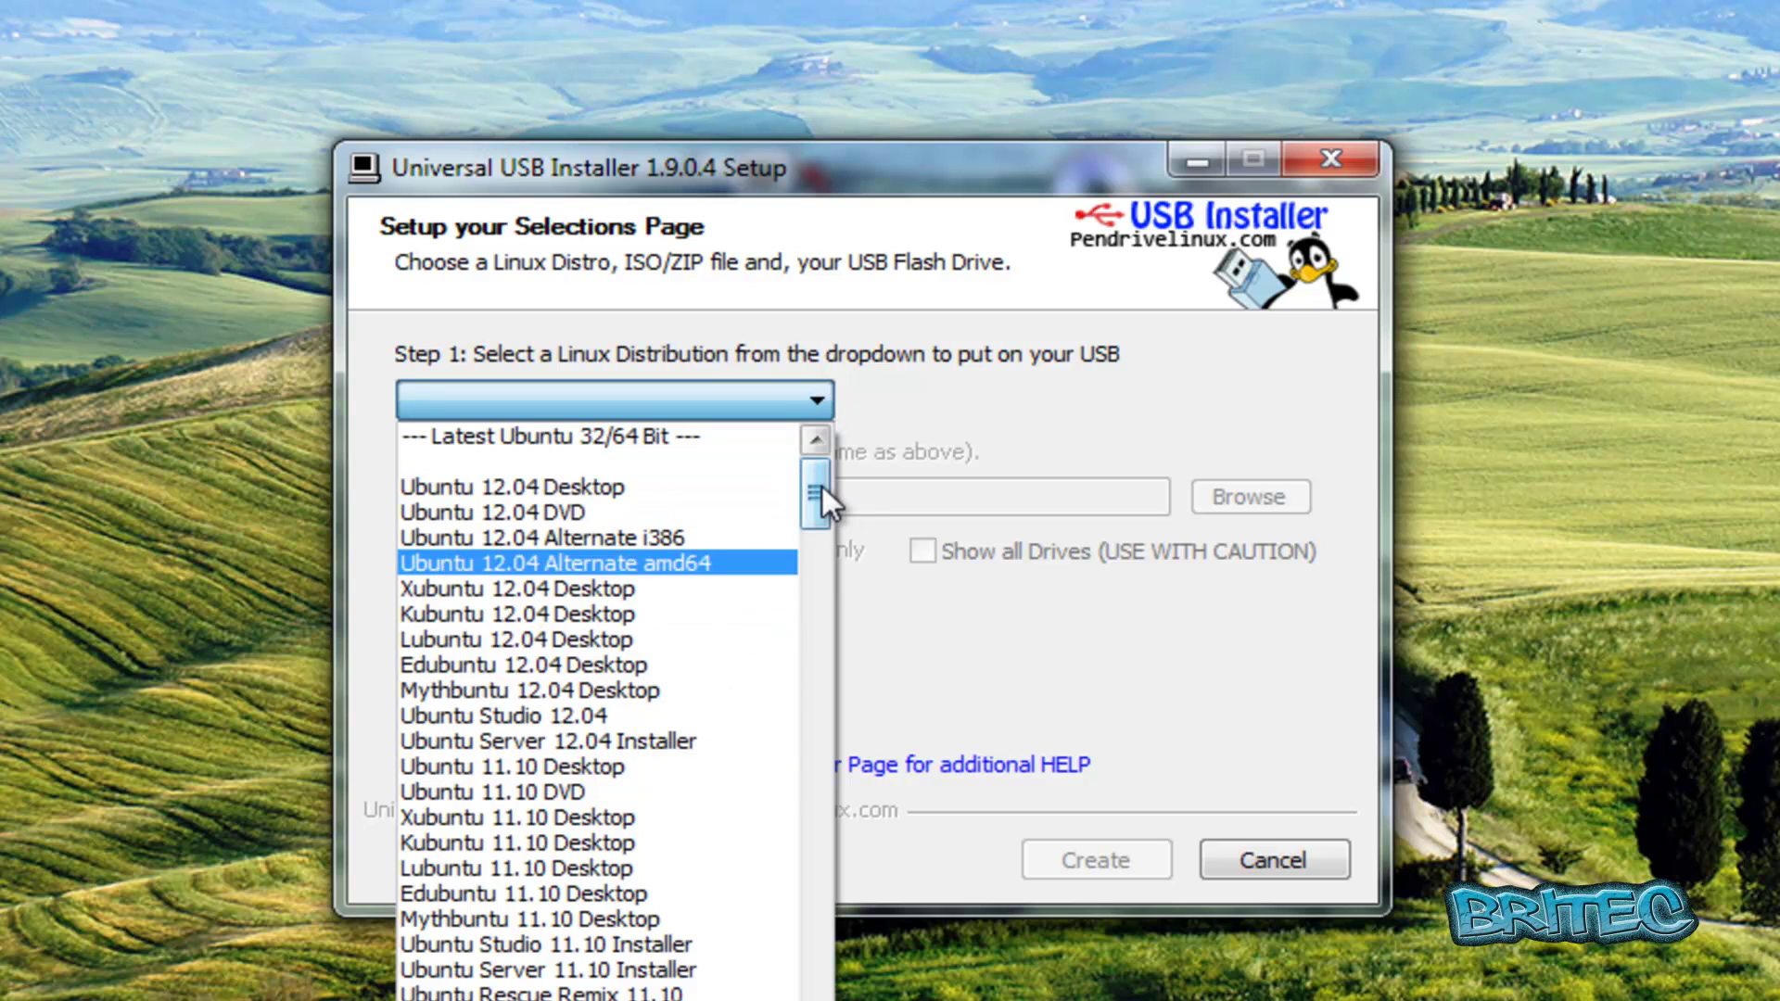
left_click_drag(822, 482, 819, 611)
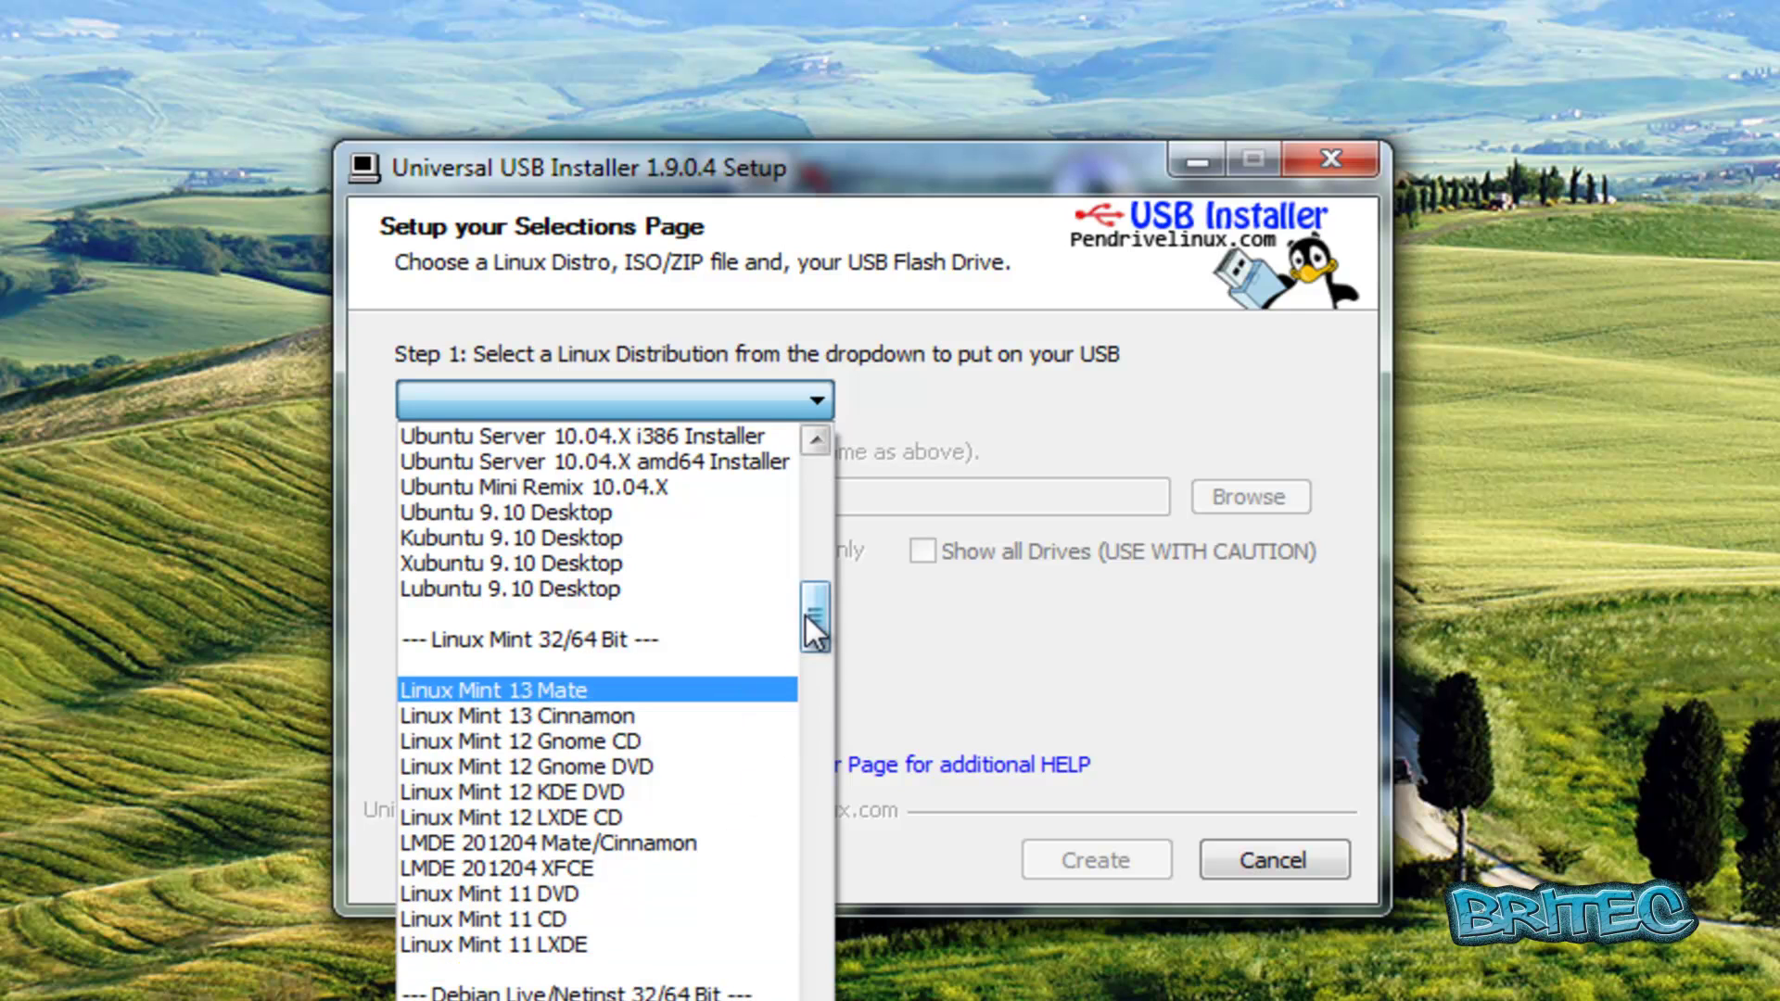
left_click_drag(805, 617, 811, 788)
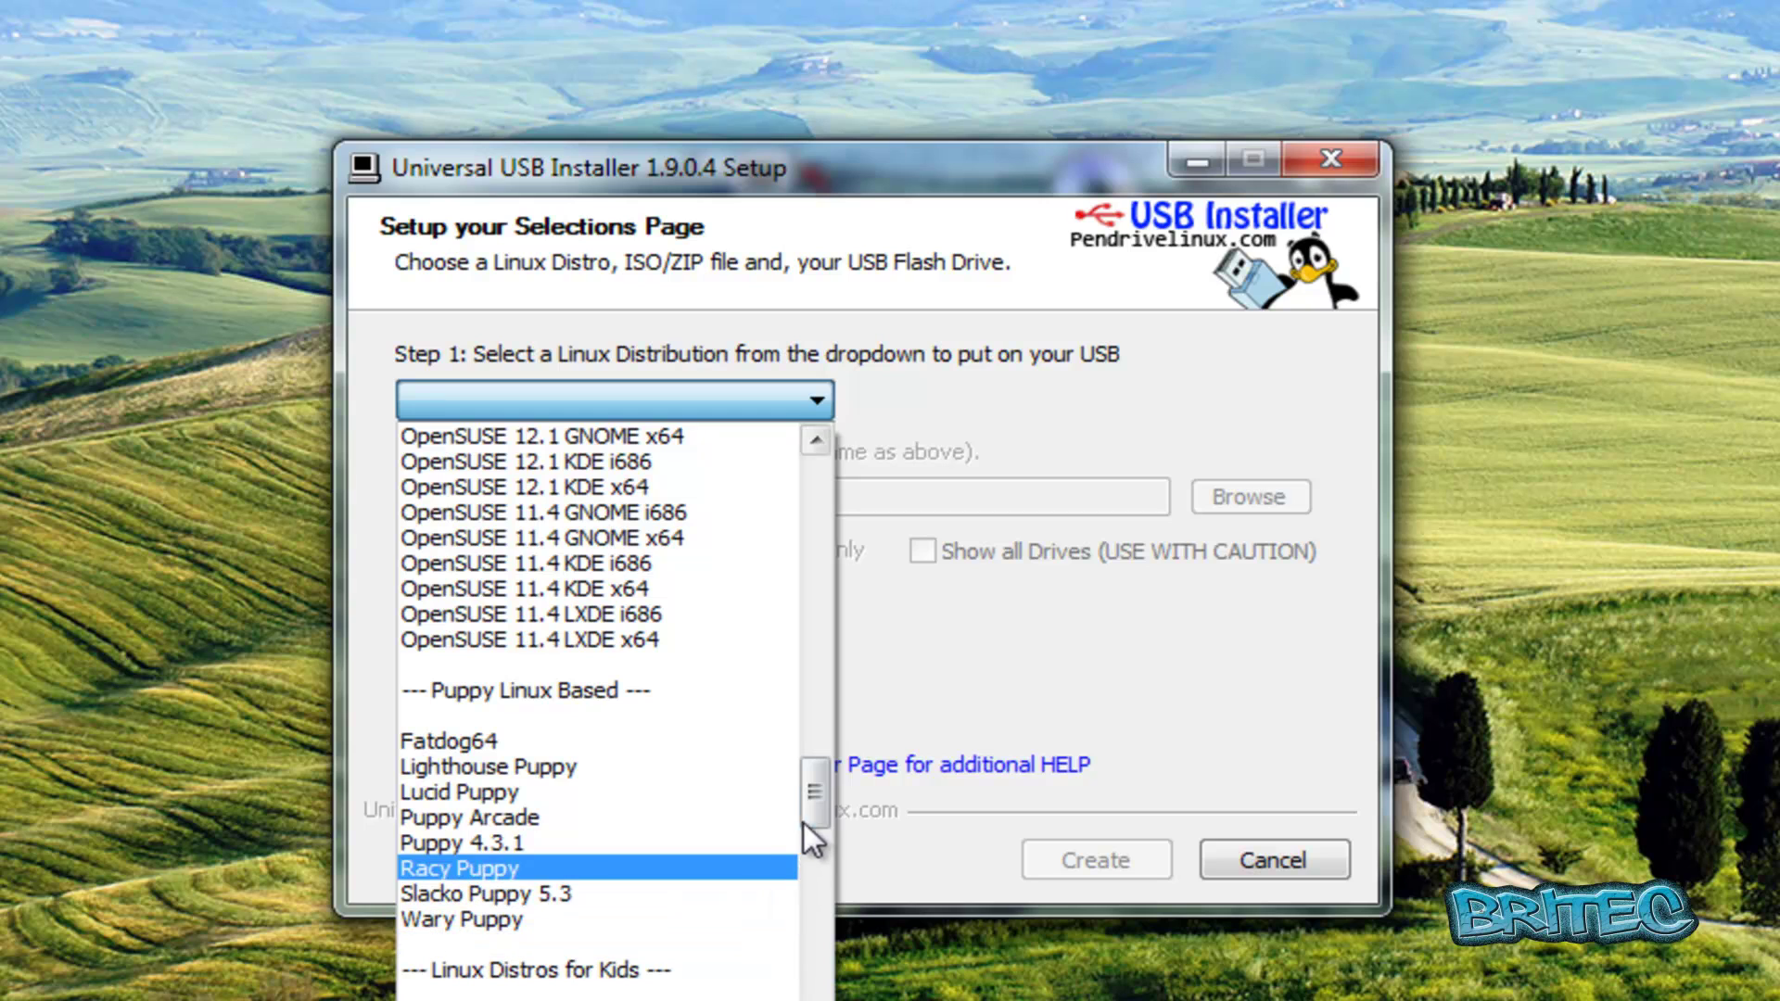
left_click_drag(809, 793, 808, 822)
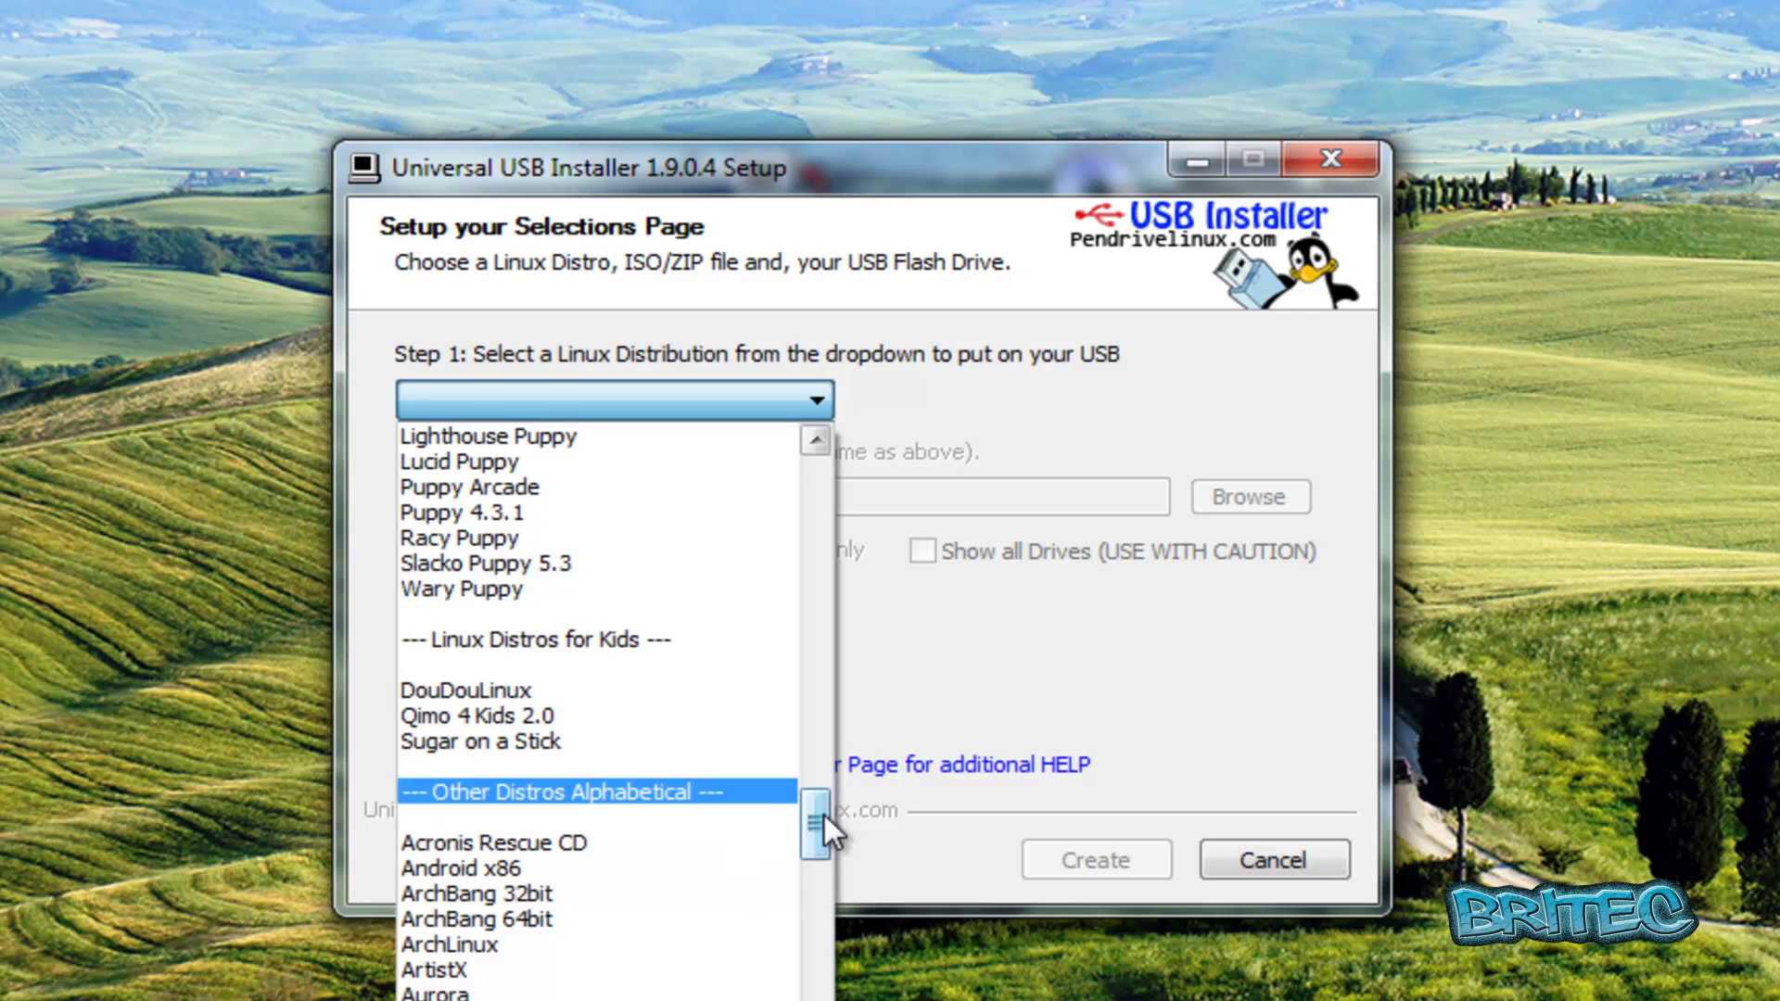
left_click_drag(824, 815, 816, 1000)
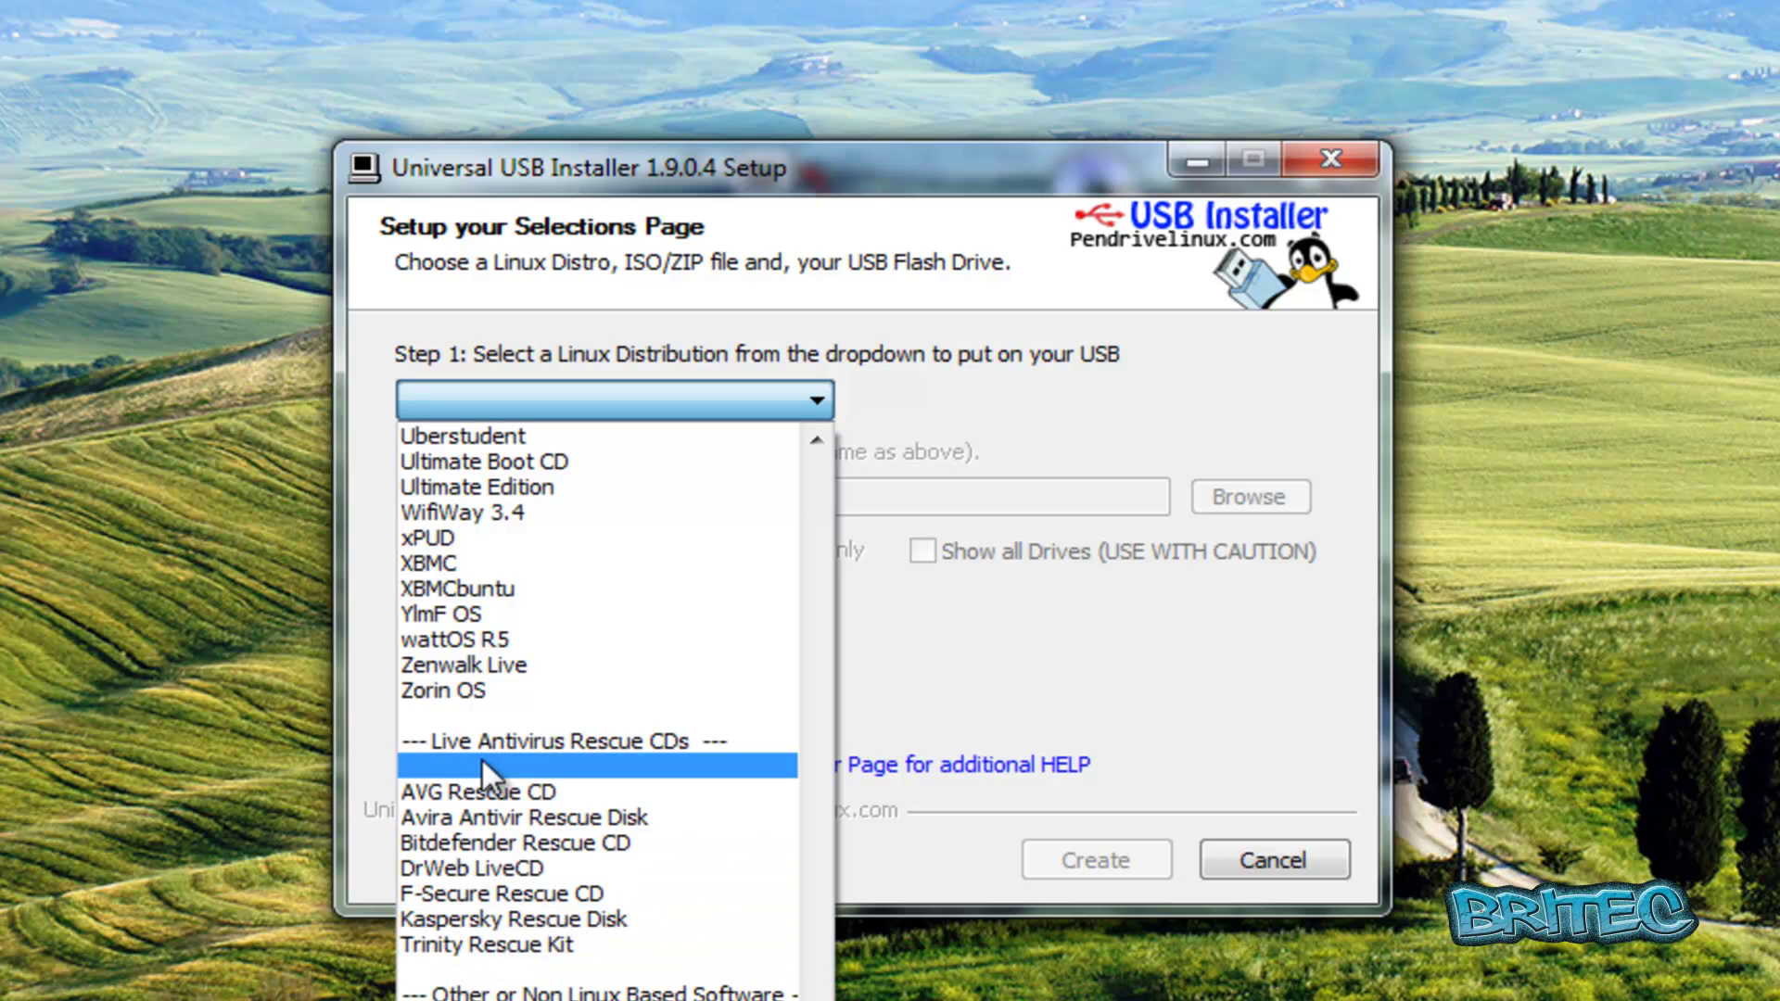
scroll(519, 893, "down", 2)
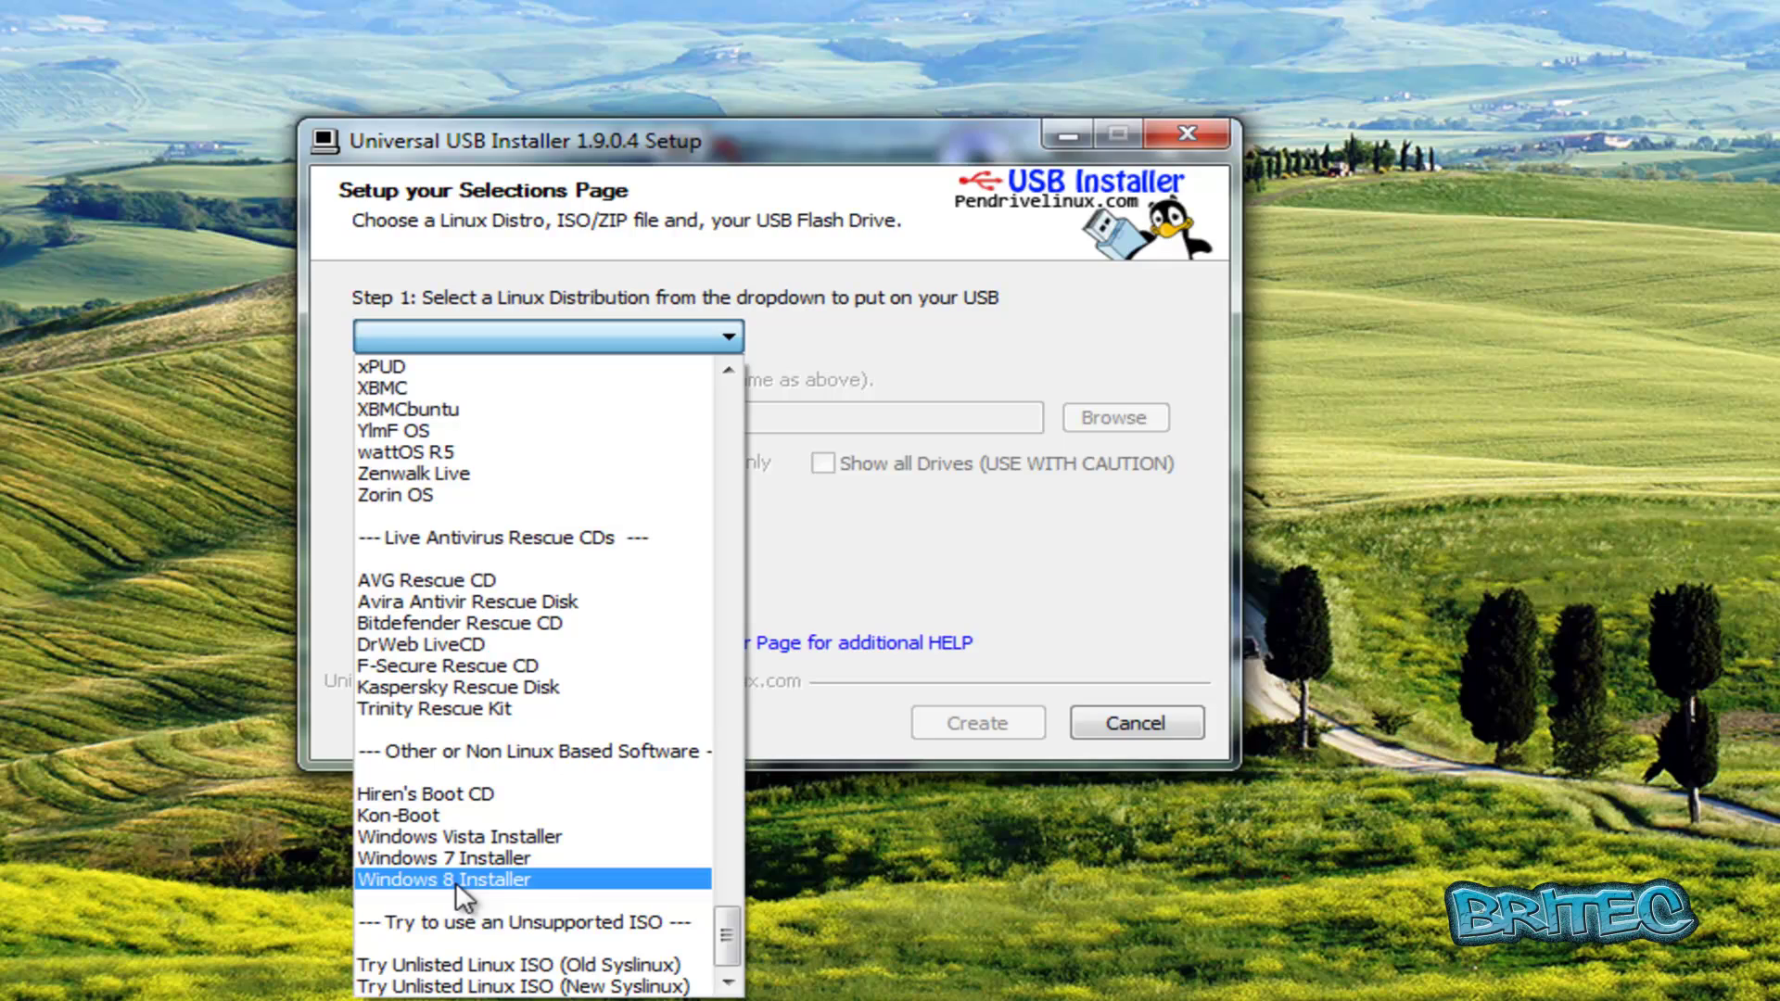
left_click_drag(725, 929, 739, 749)
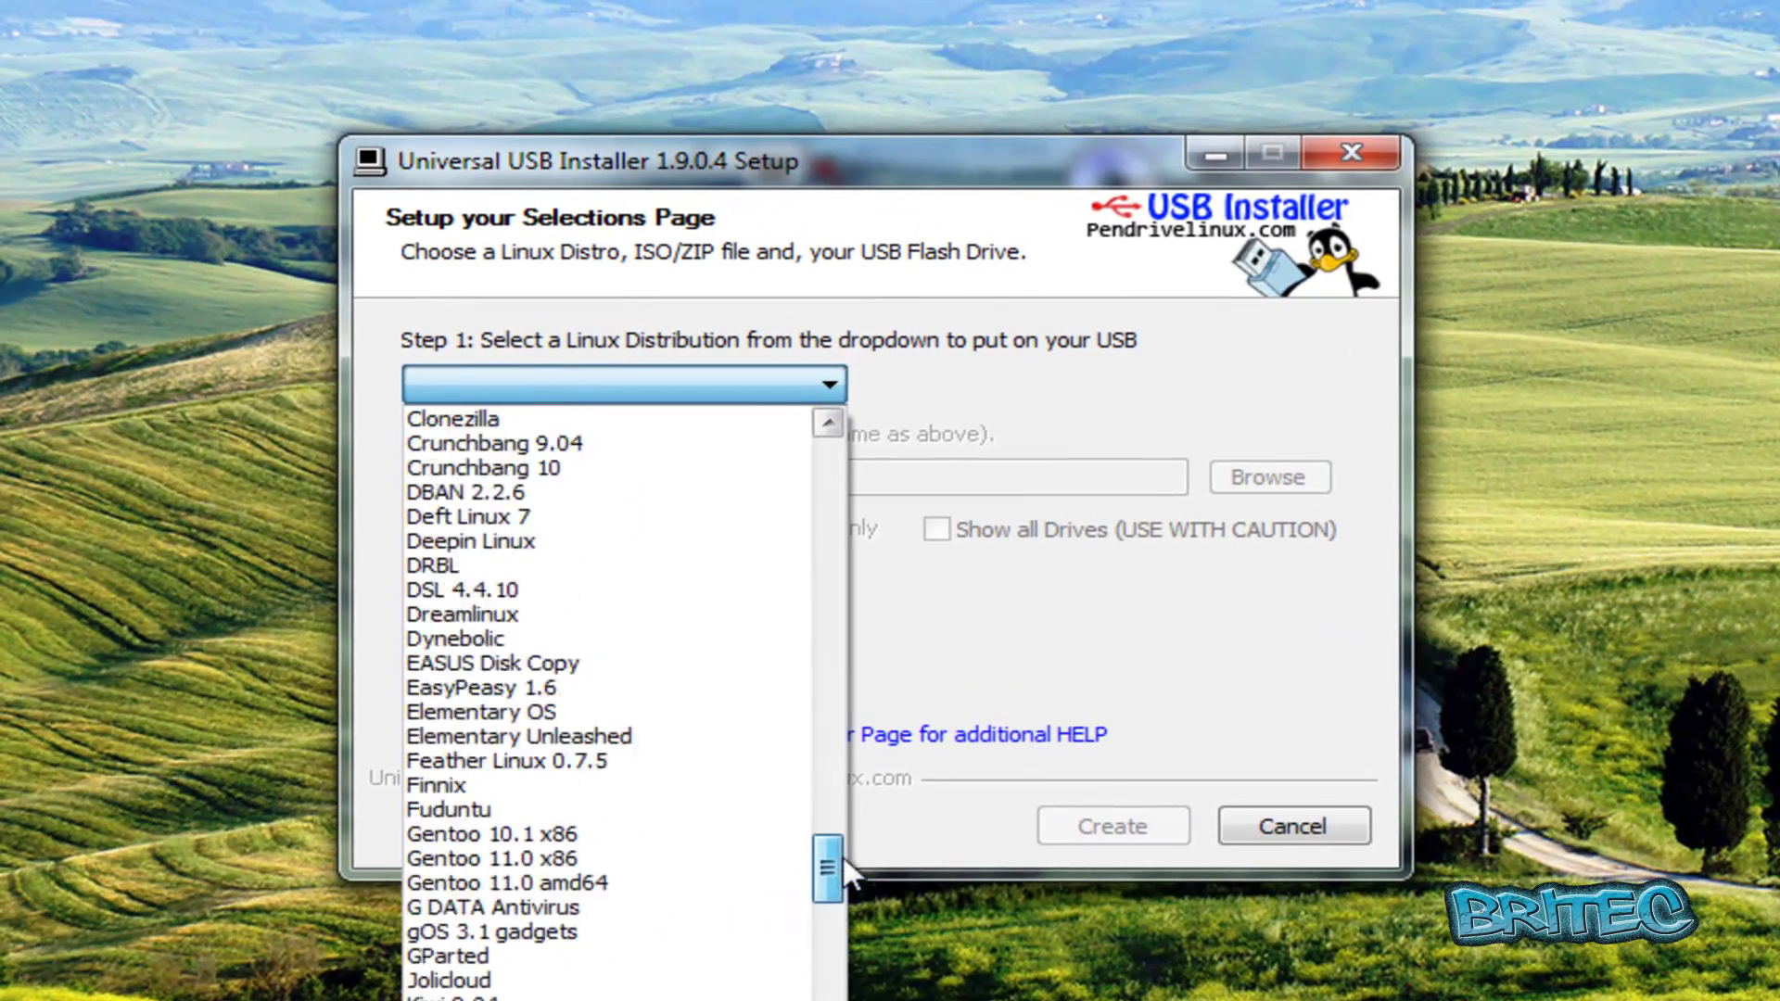
left_click_drag(846, 862, 856, 768)
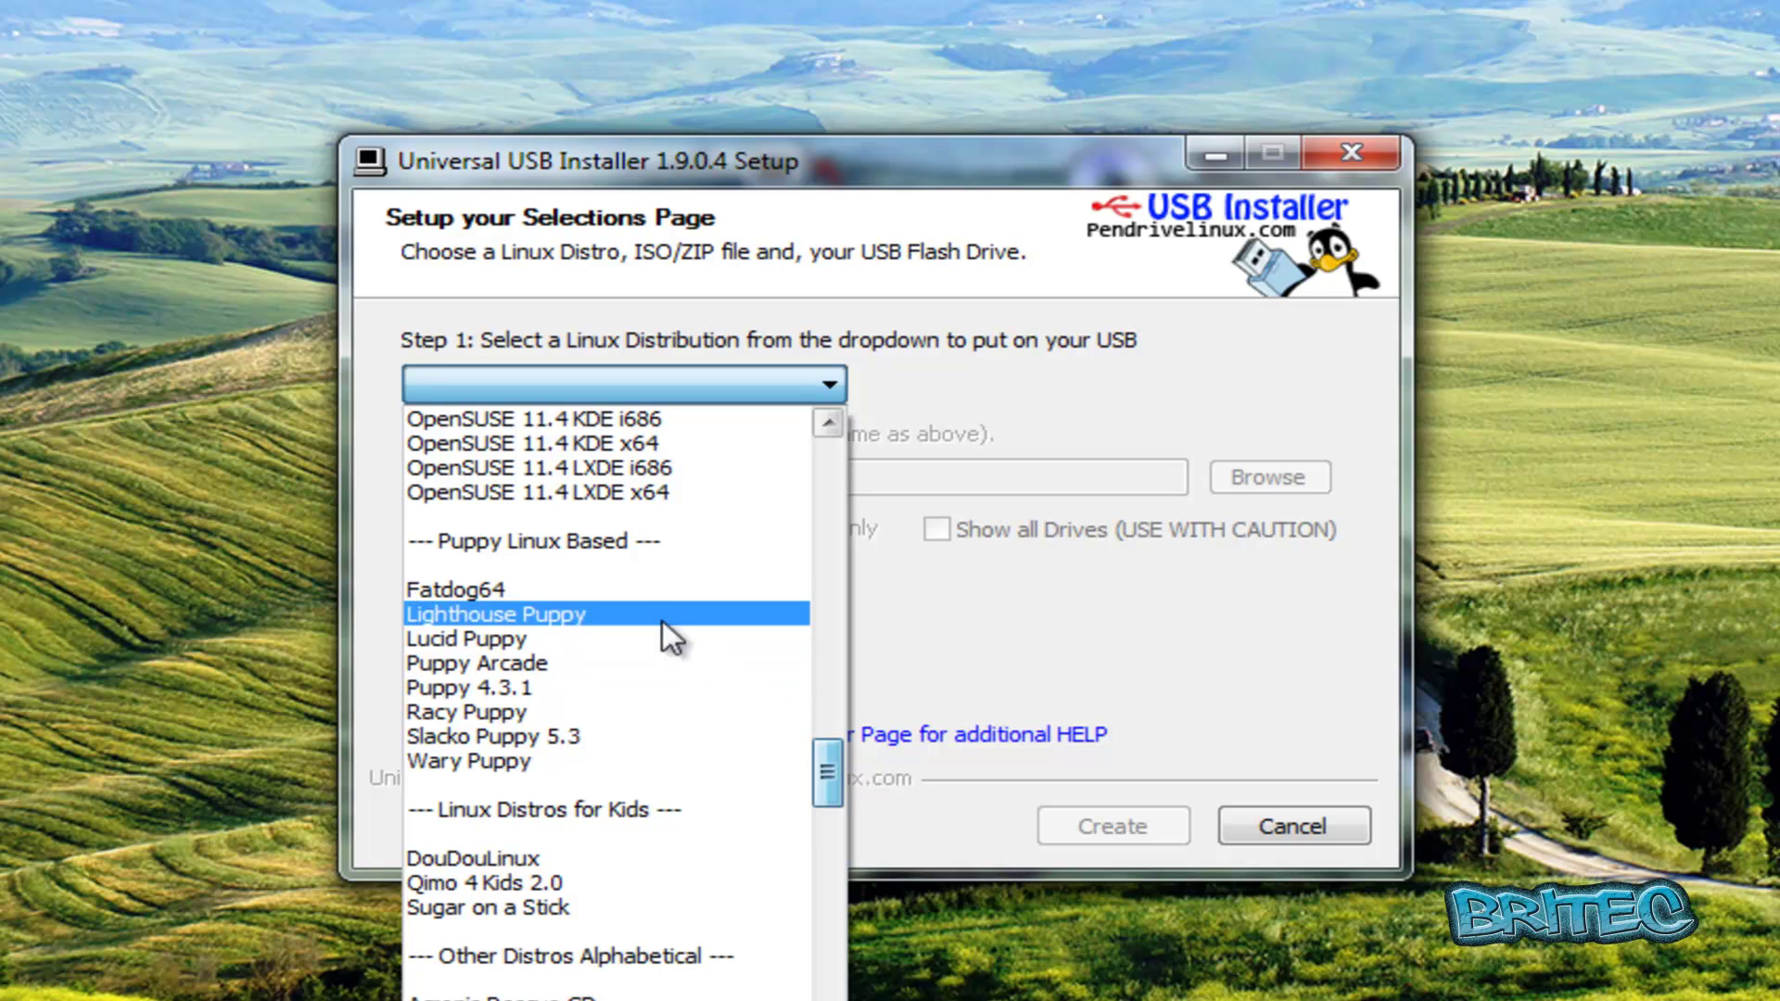
Step: Choose Fatdog64 as the distribution and select Fatdog64-600.iso from the Desktop
left_click(597, 587)
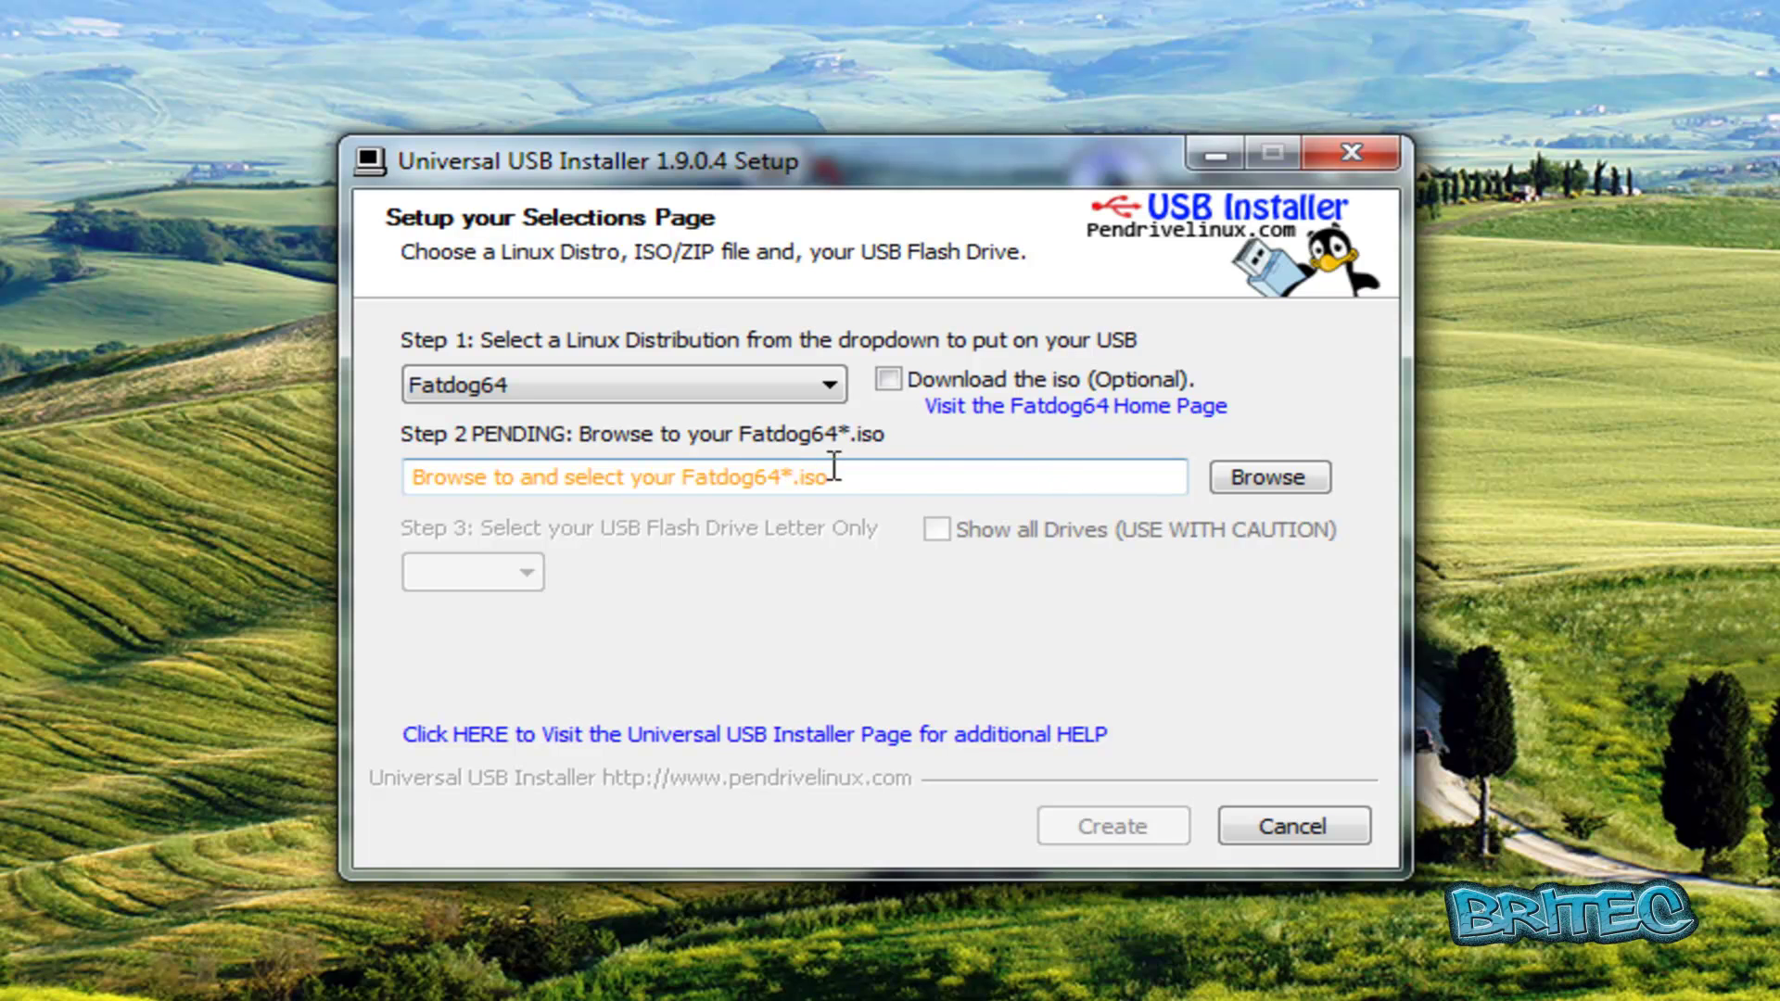
left_click(1264, 473)
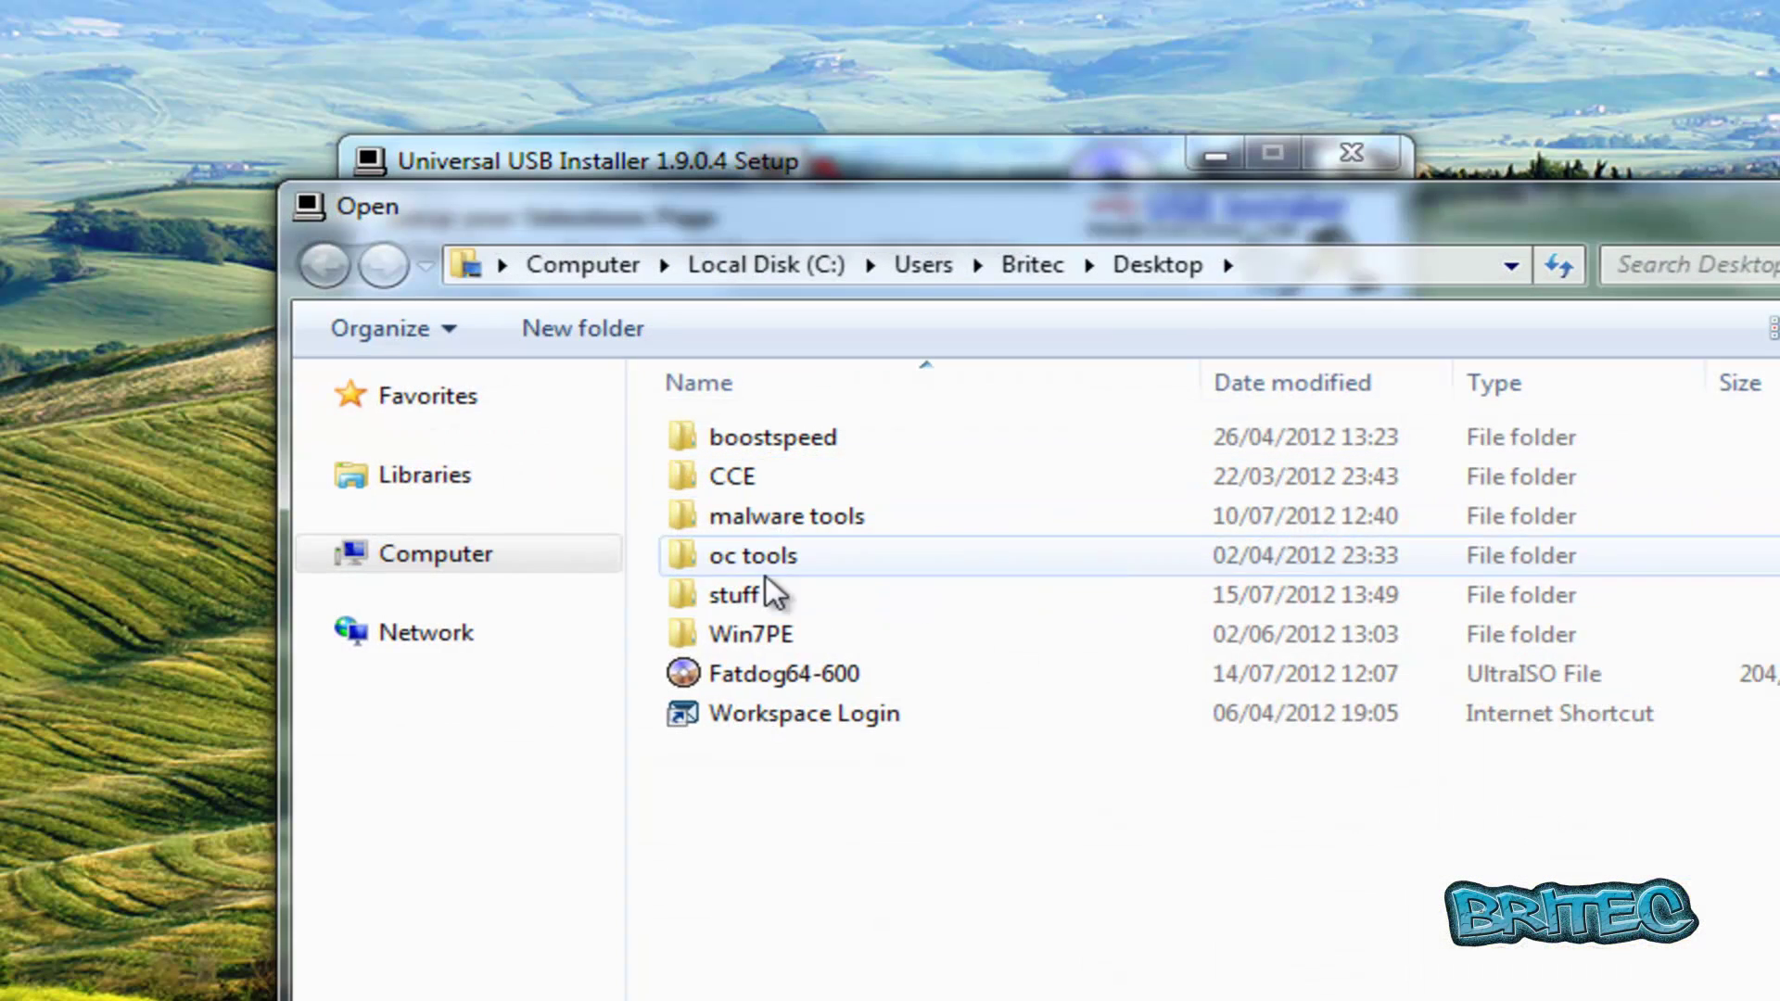
left_click(769, 678)
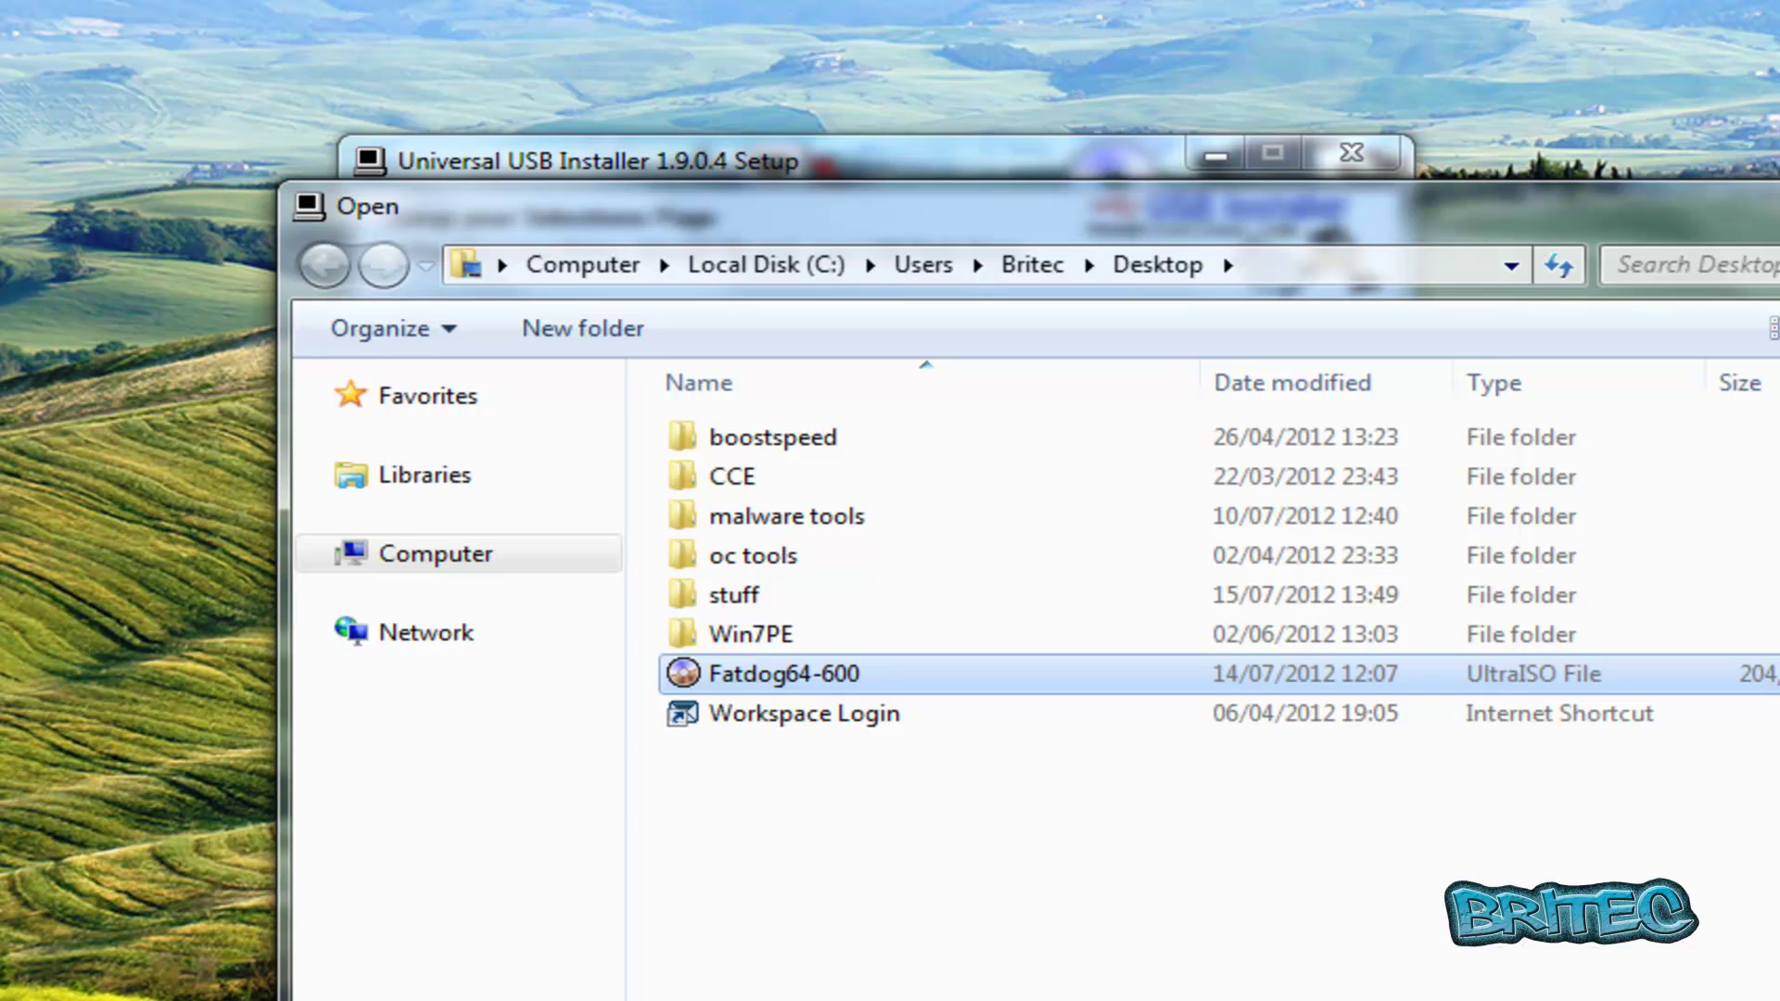
key("Return")
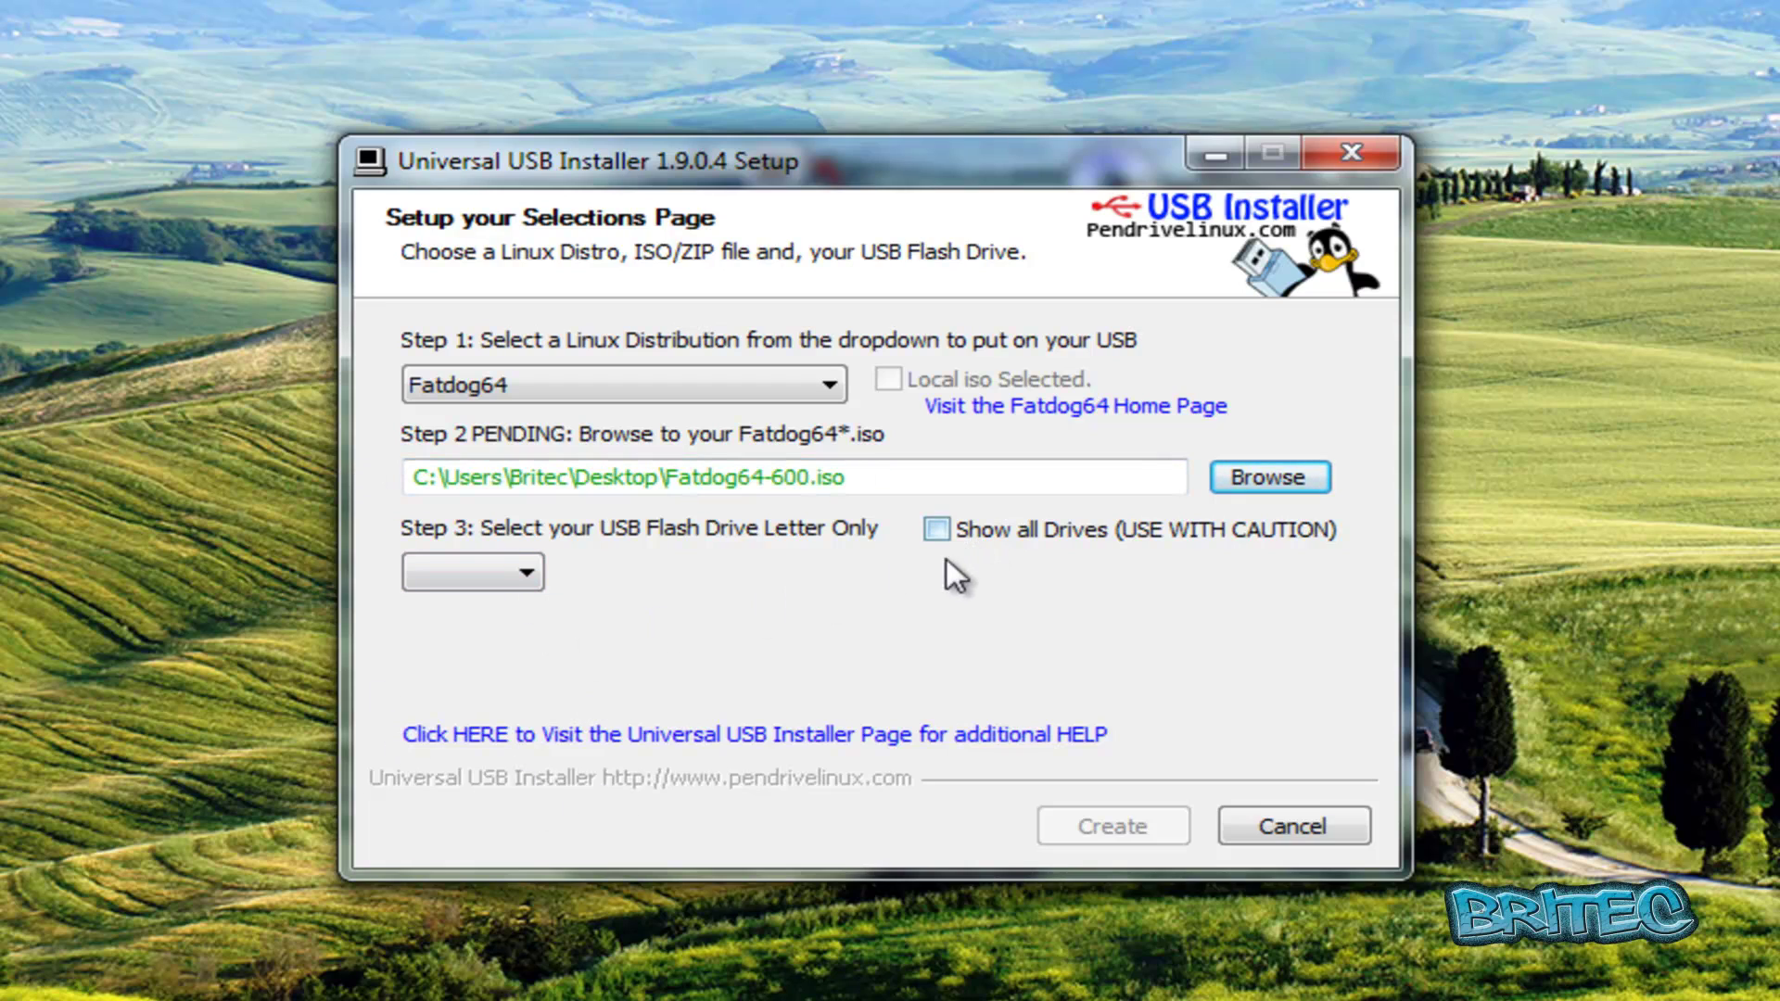
Step: Bring up the Step 3 USB drive letter list to find the target drive
left_click(527, 568)
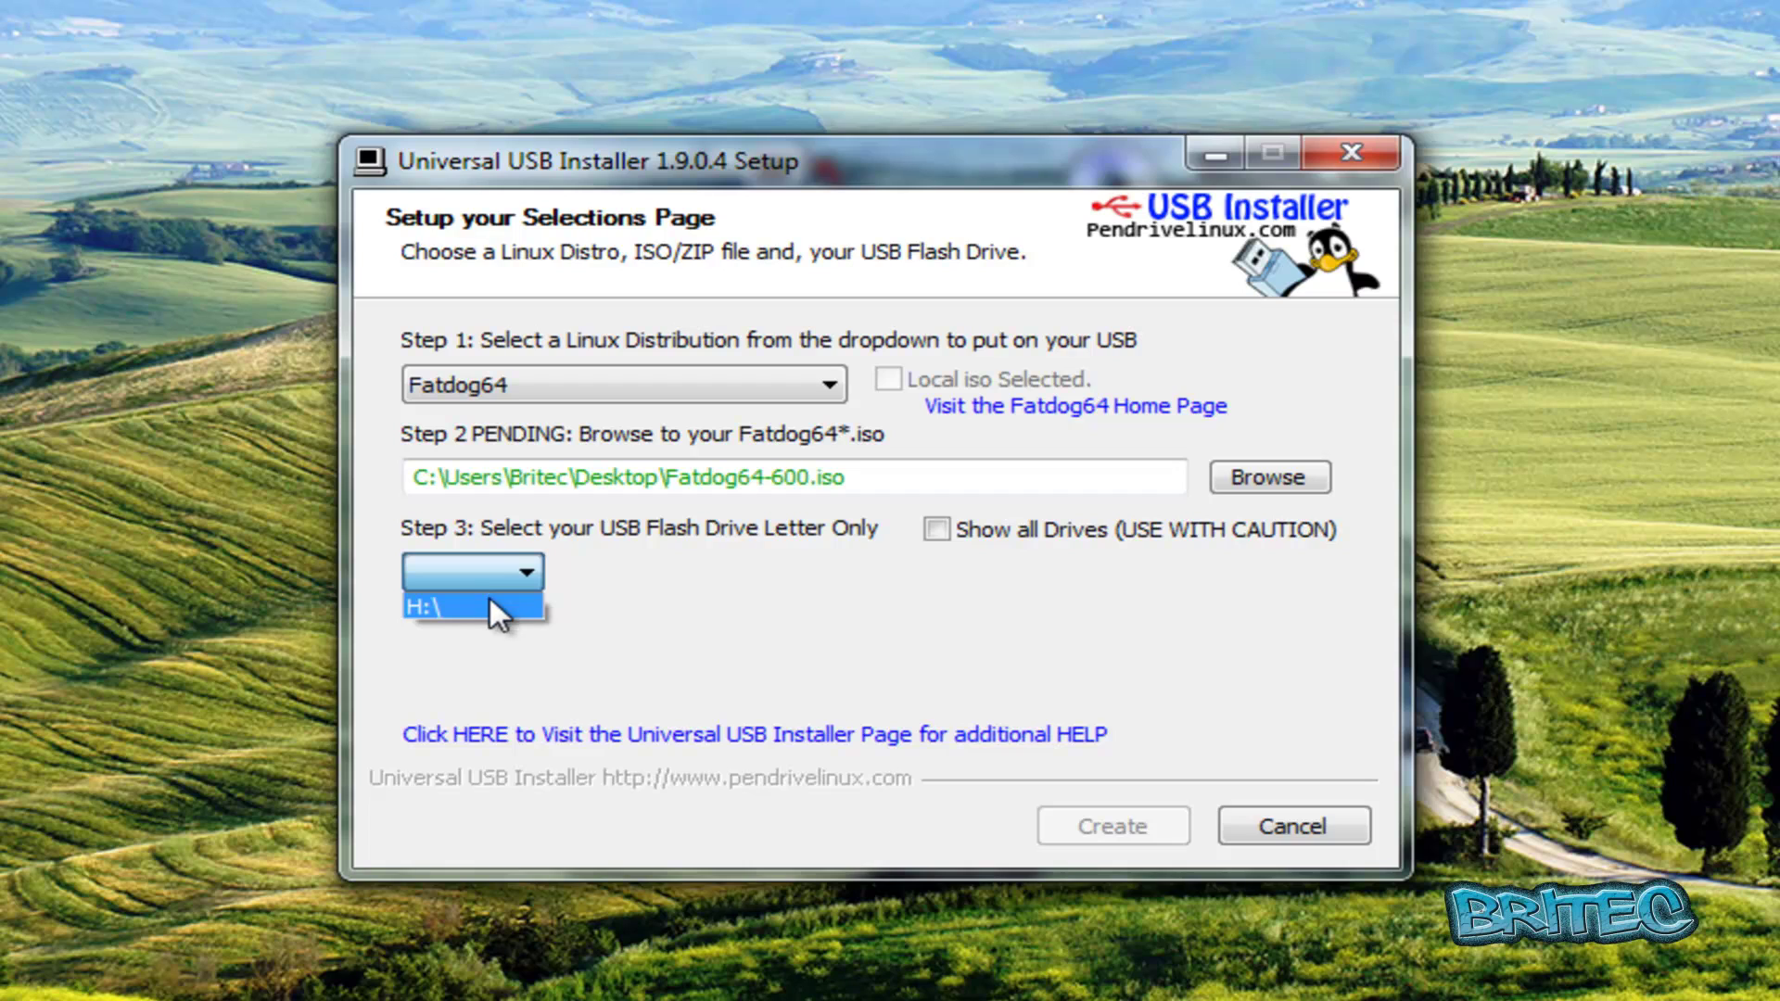
left_click(597, 595)
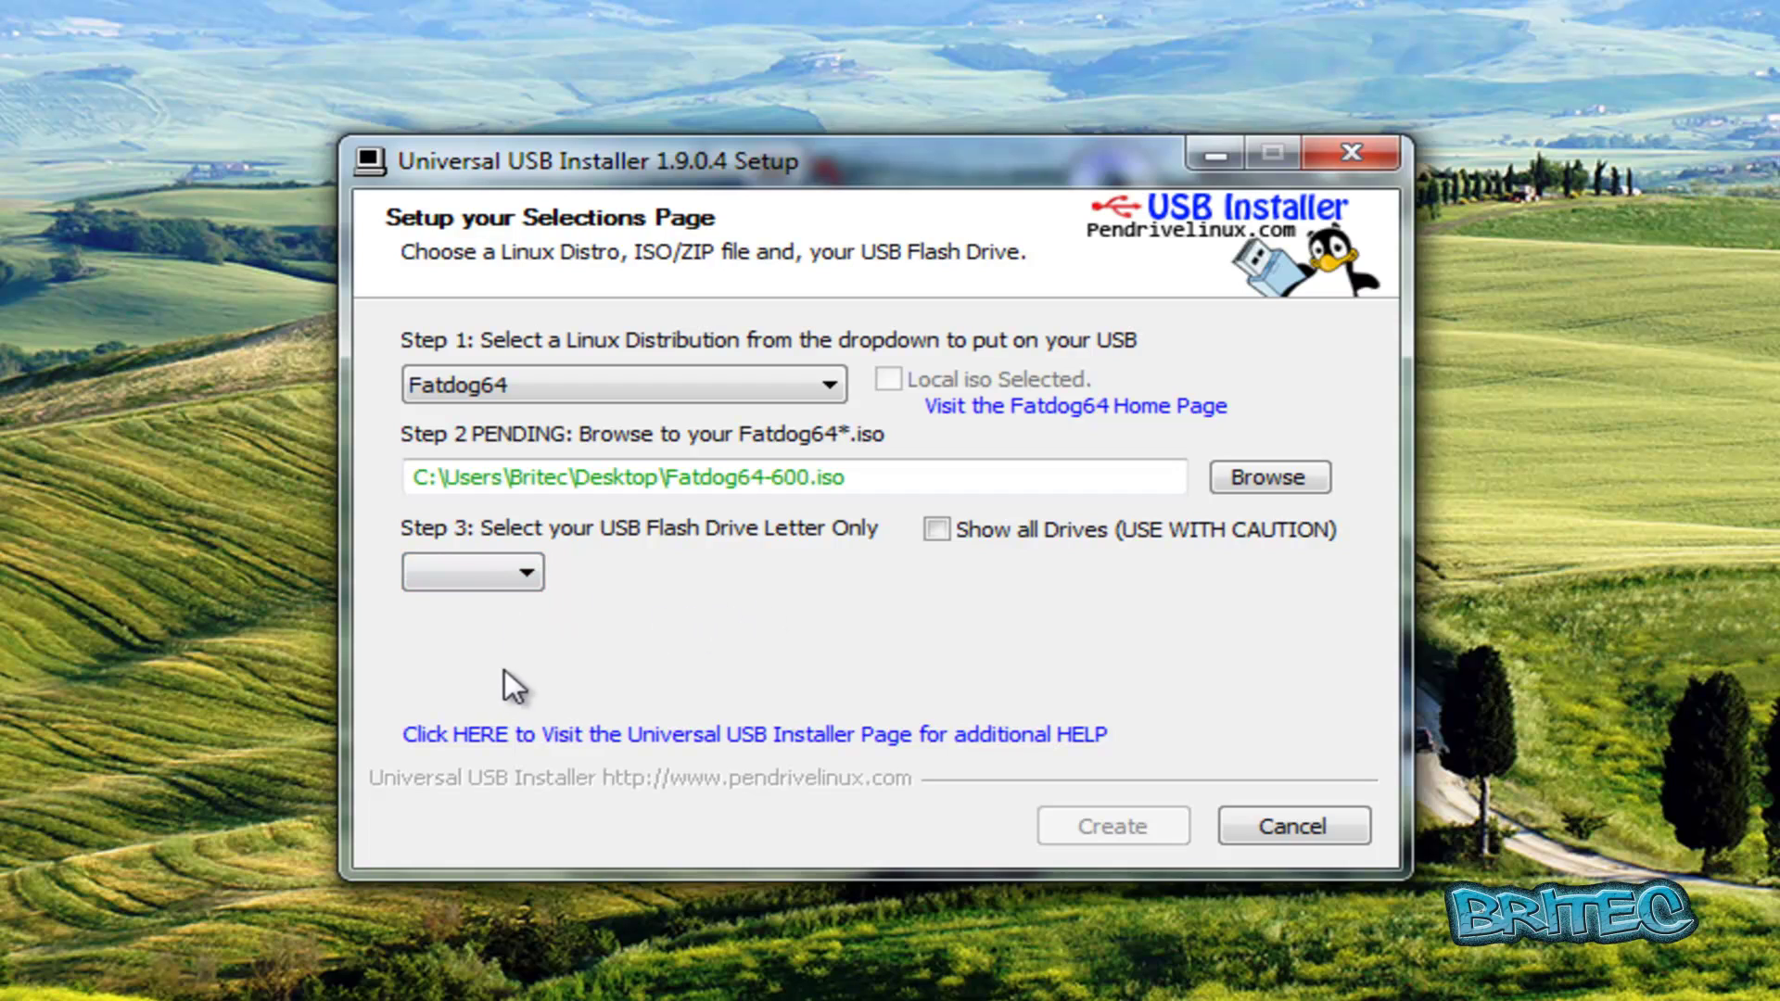
left_click(527, 573)
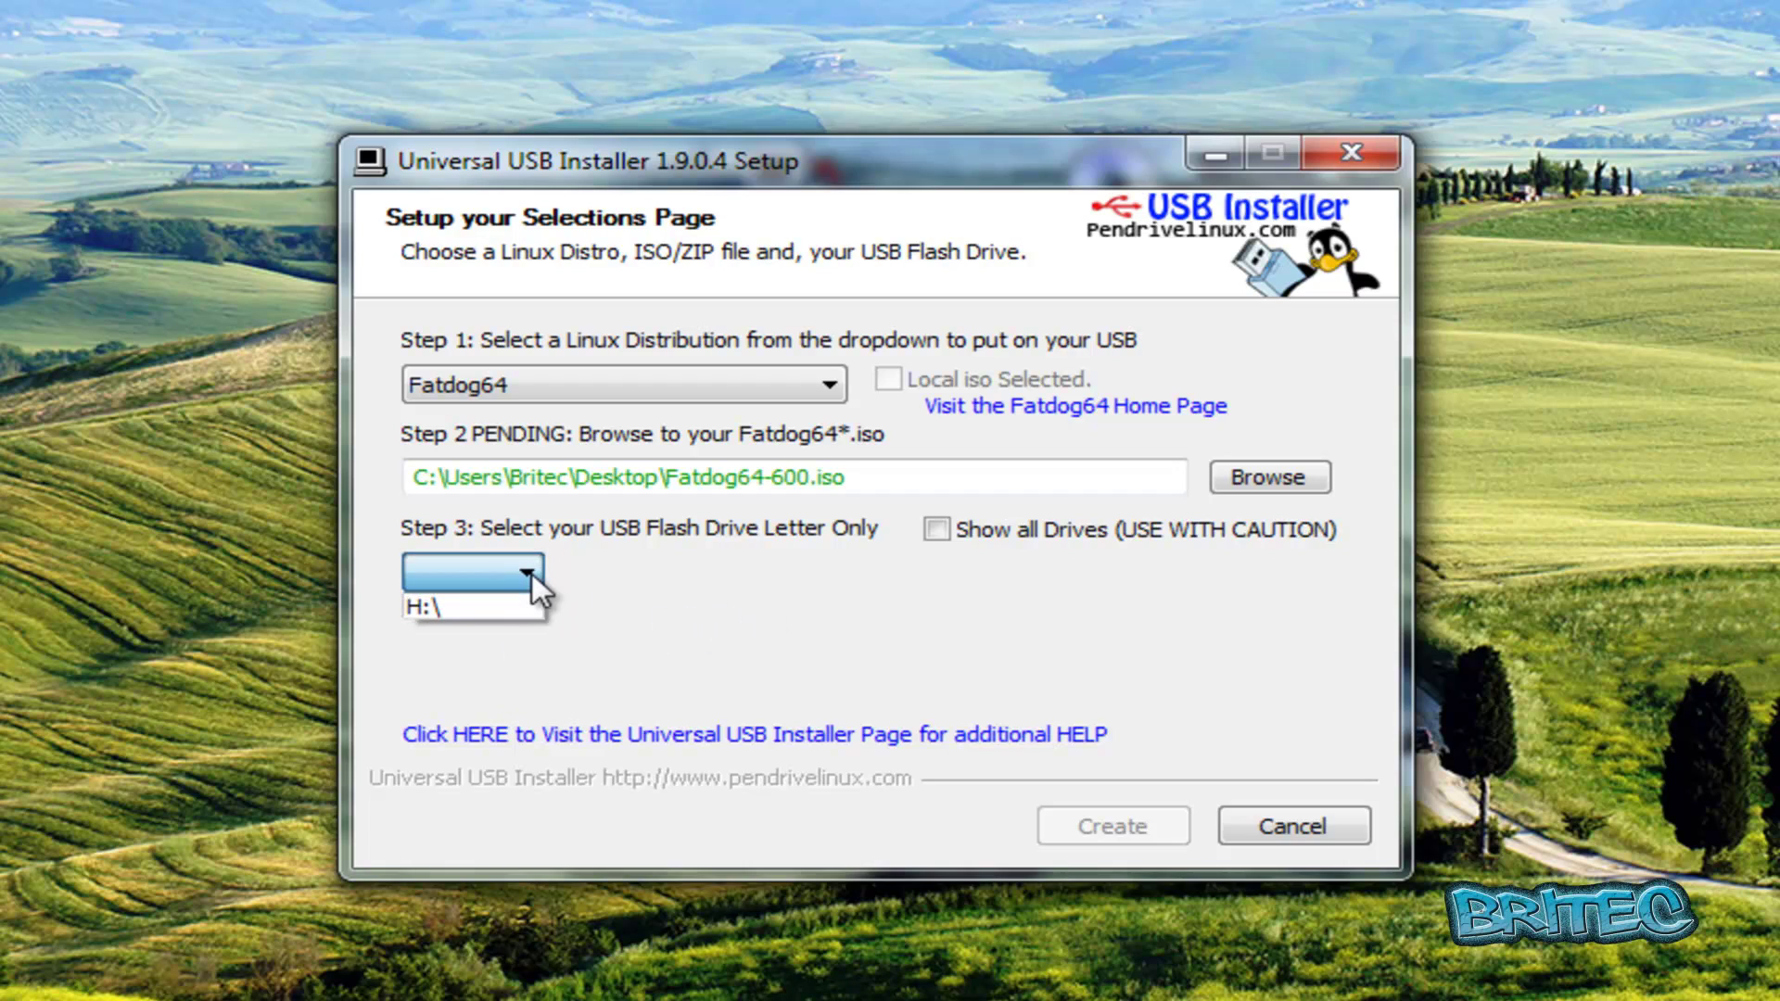
left_click(682, 626)
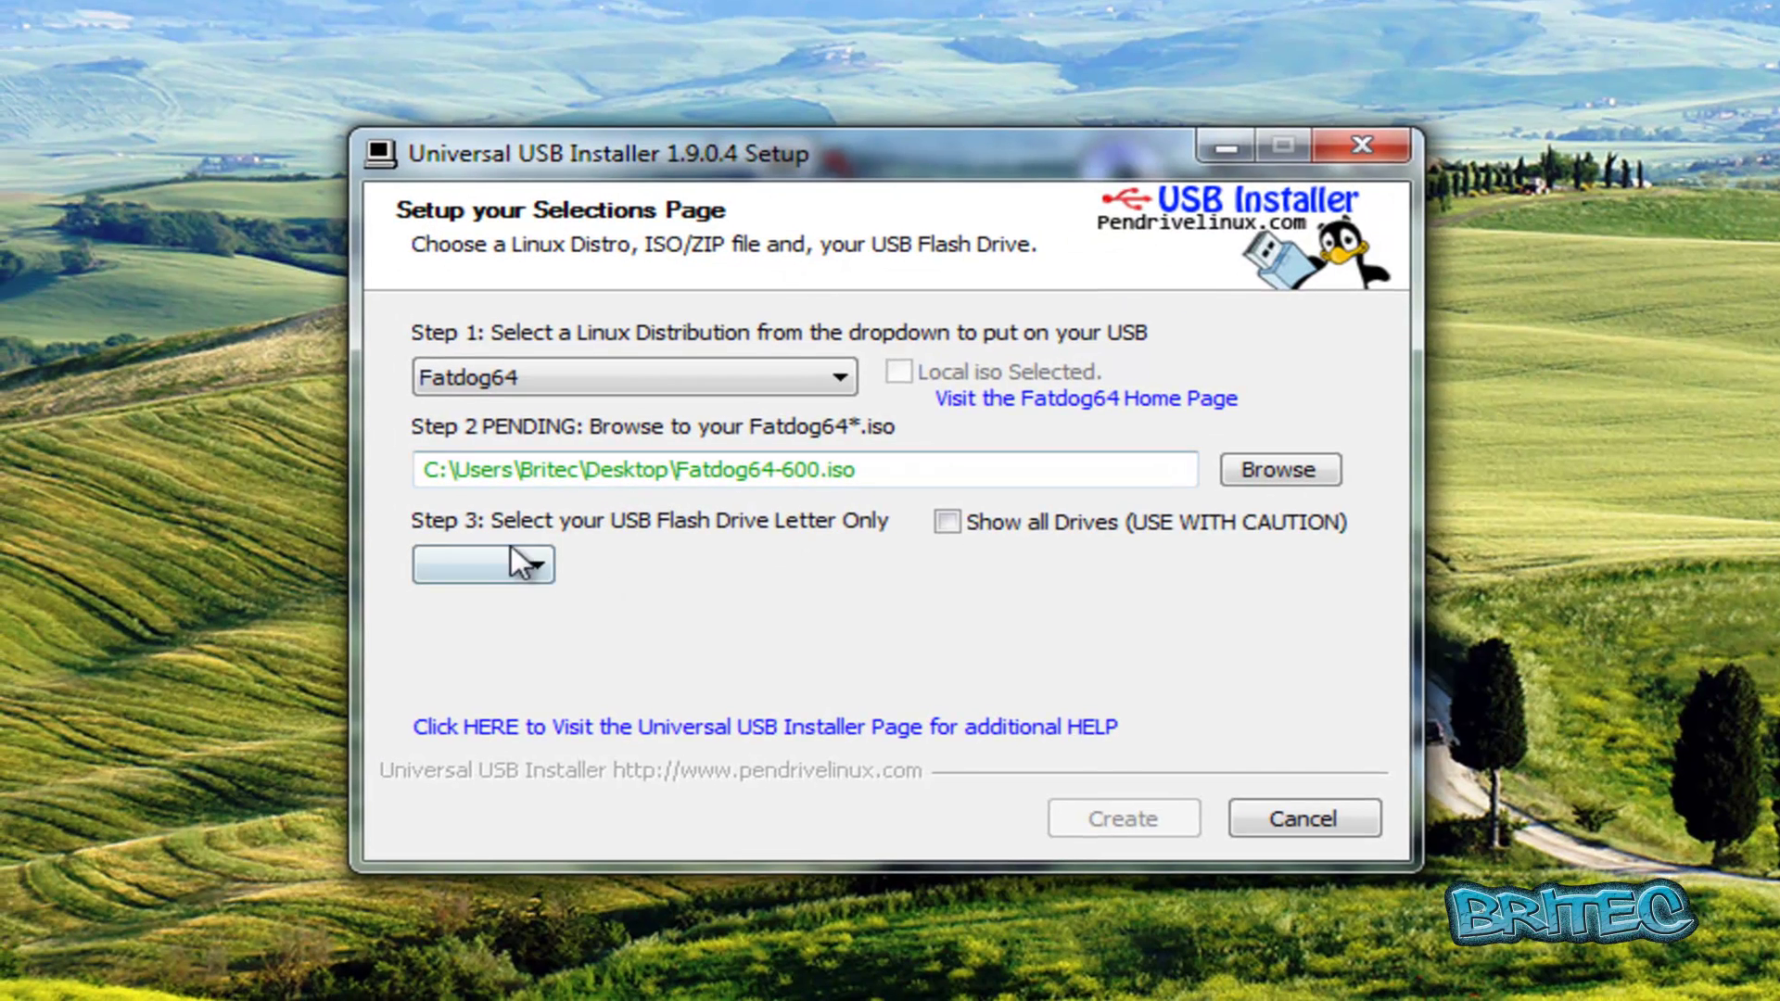
Step: Set H:\ as the target drive and create the Fatdog64 bootable USB, confirming the install
left_click(510, 556)
left_click(480, 600)
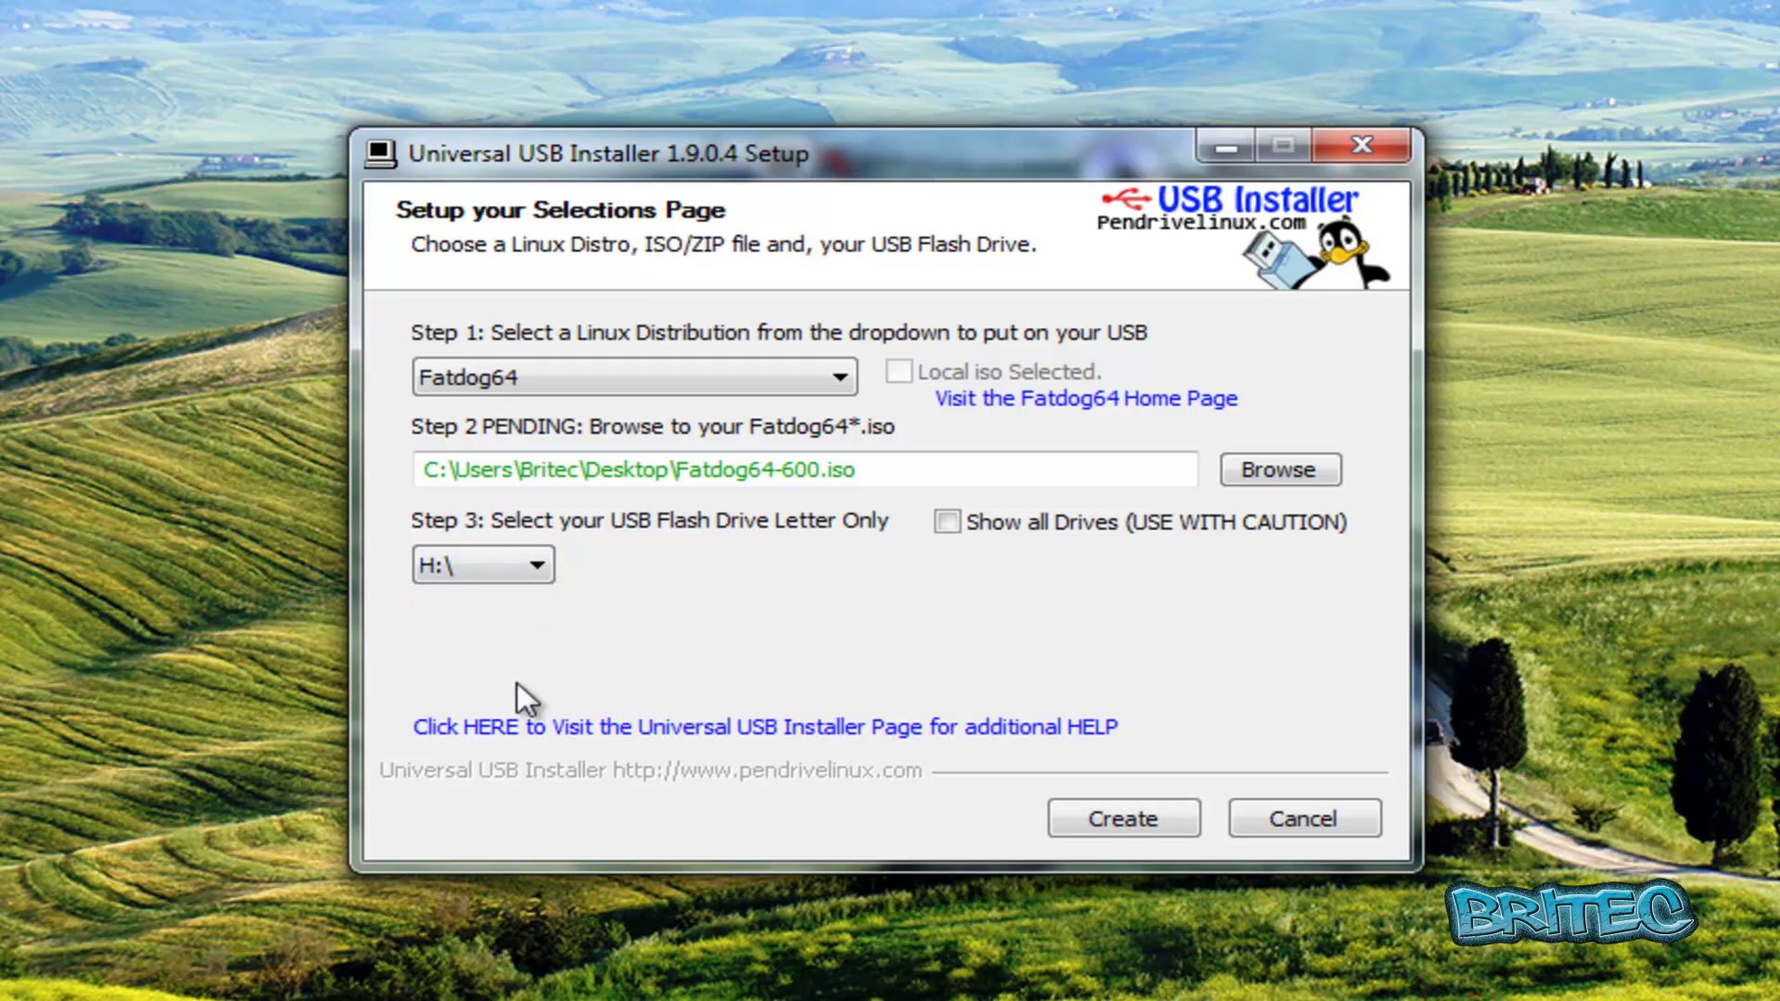
left_click(1125, 819)
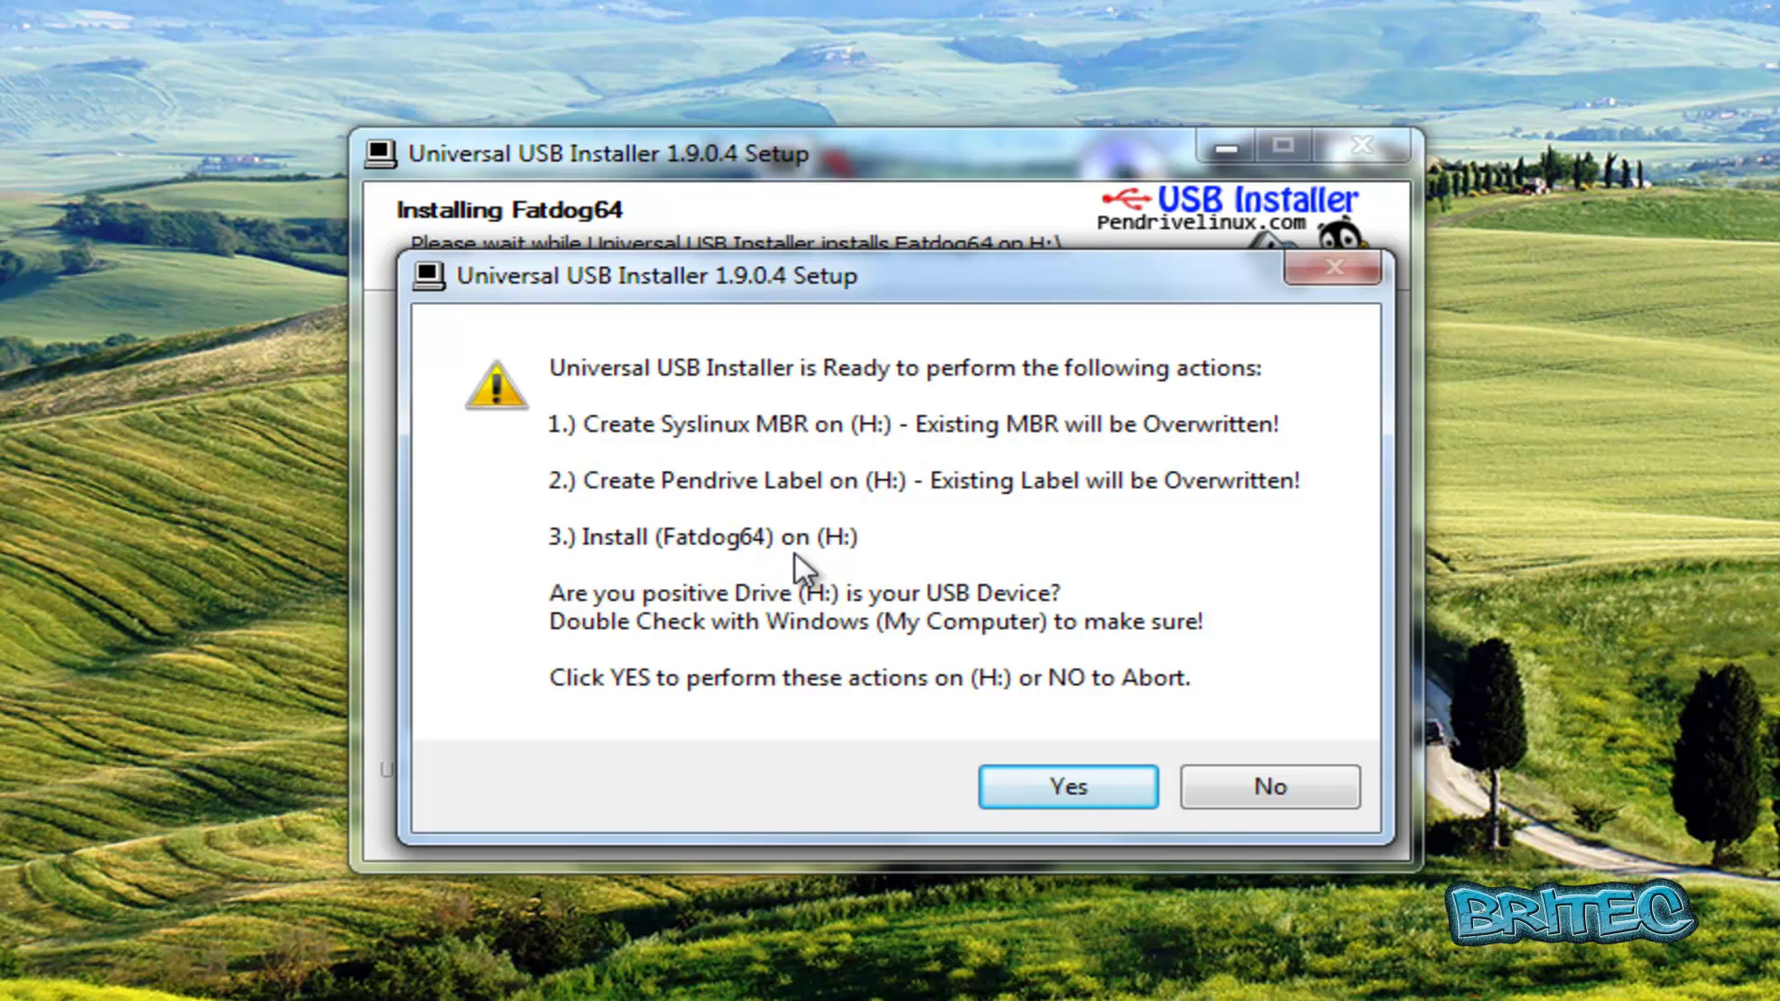
left_click(1085, 794)
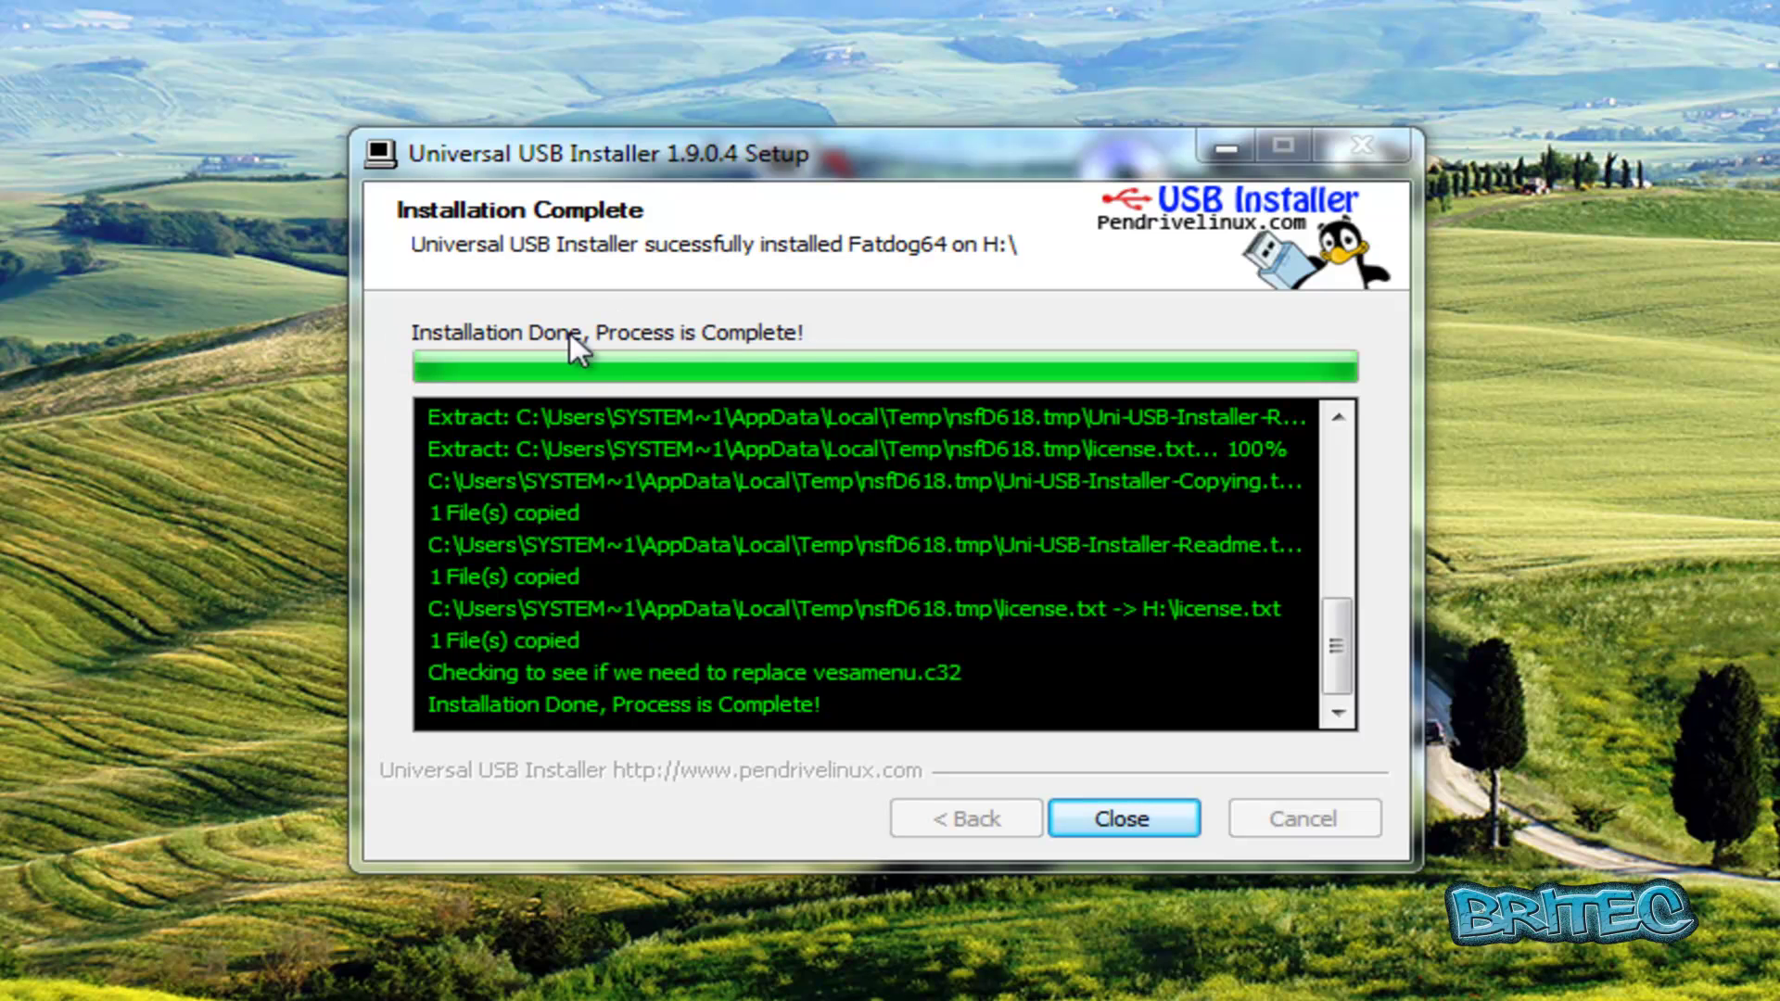
Step: Close Universal USB Installer now that the installation is complete
left_click(1125, 821)
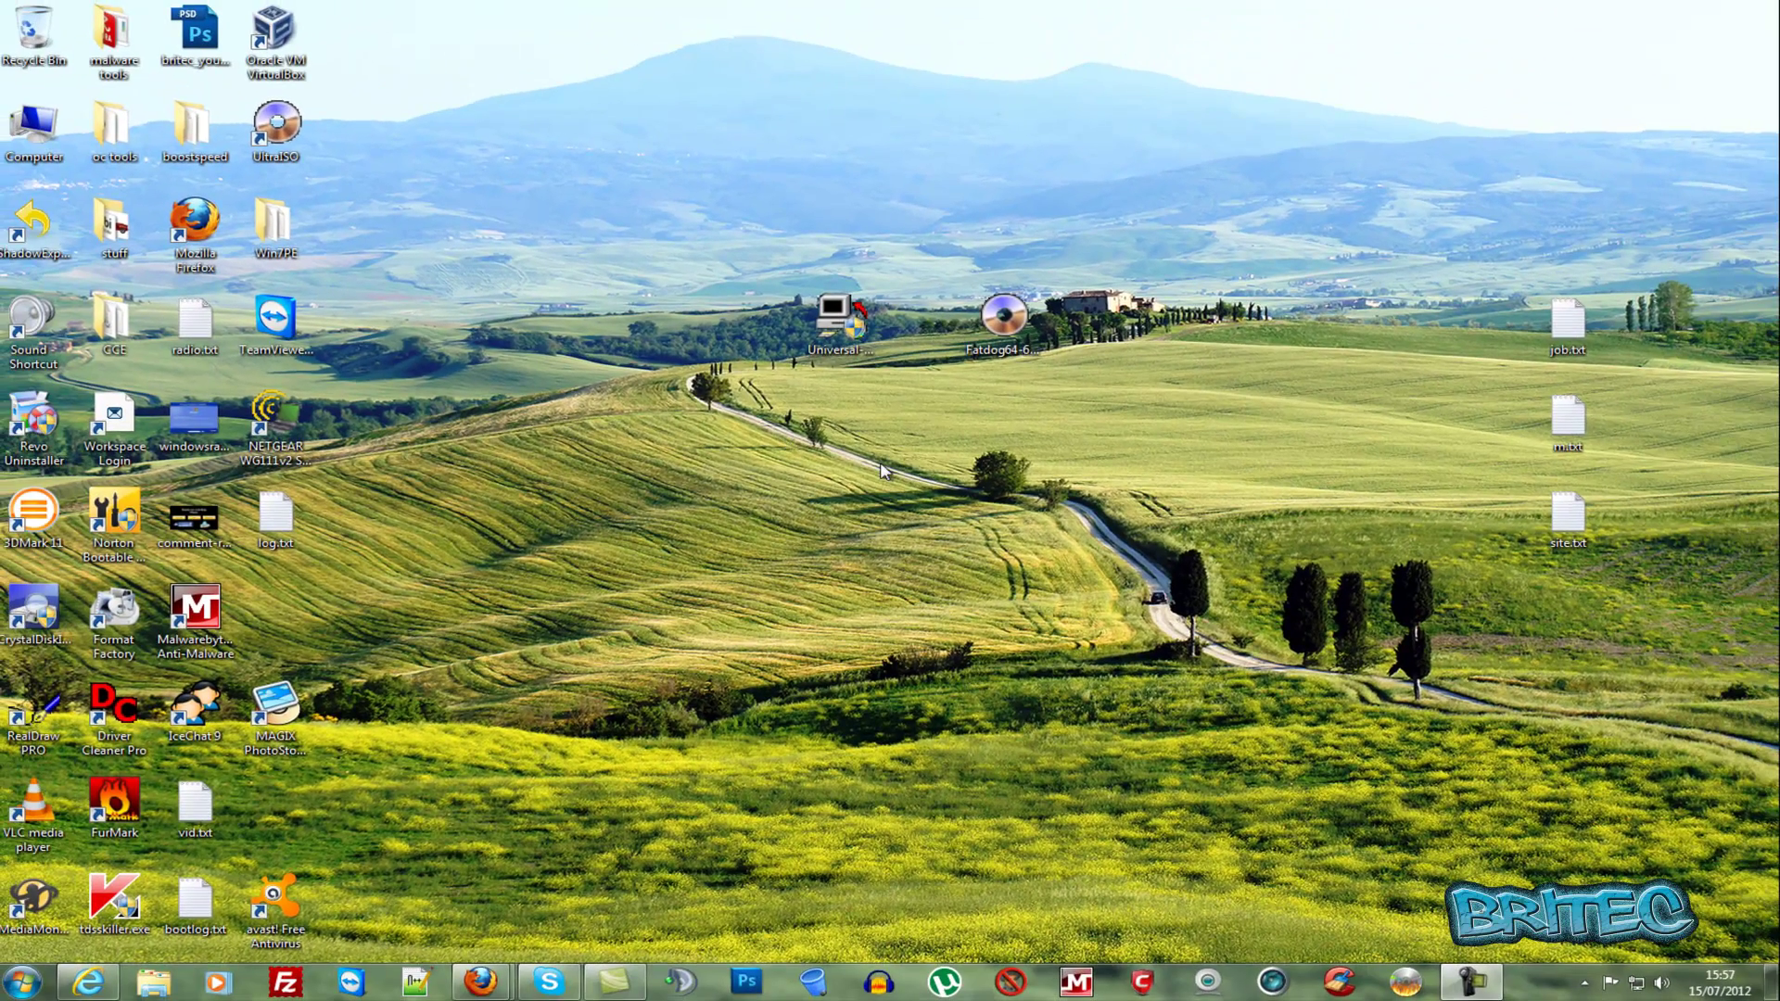